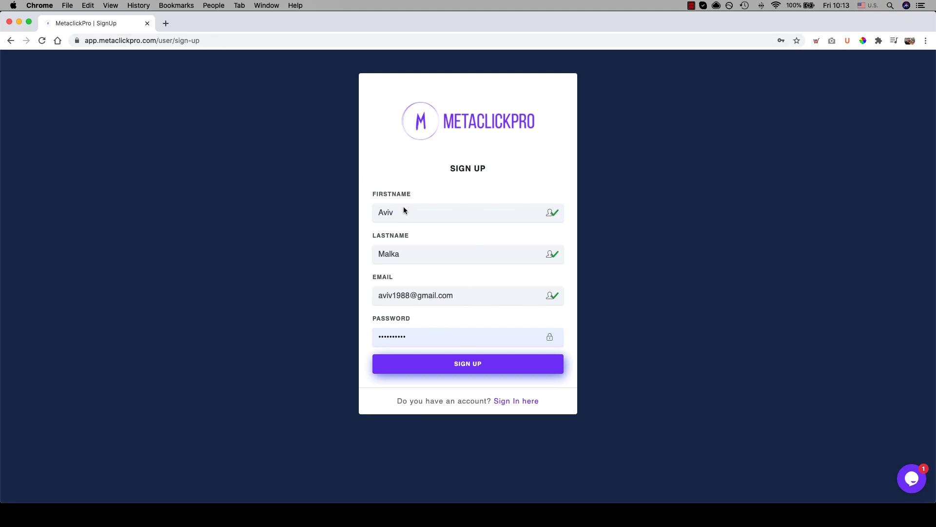
- Submit the completed registration form and dismiss the browser's password-check warning
left_click(473, 367)
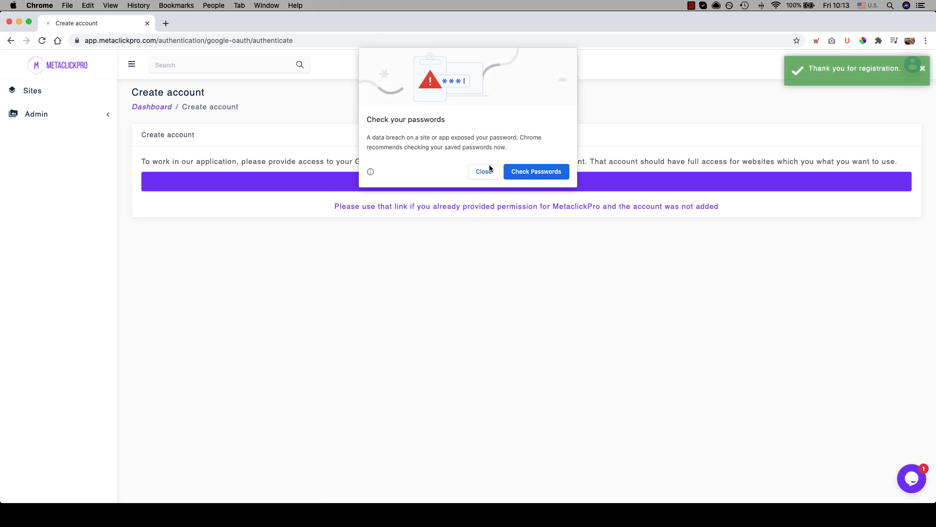
left_click(484, 171)
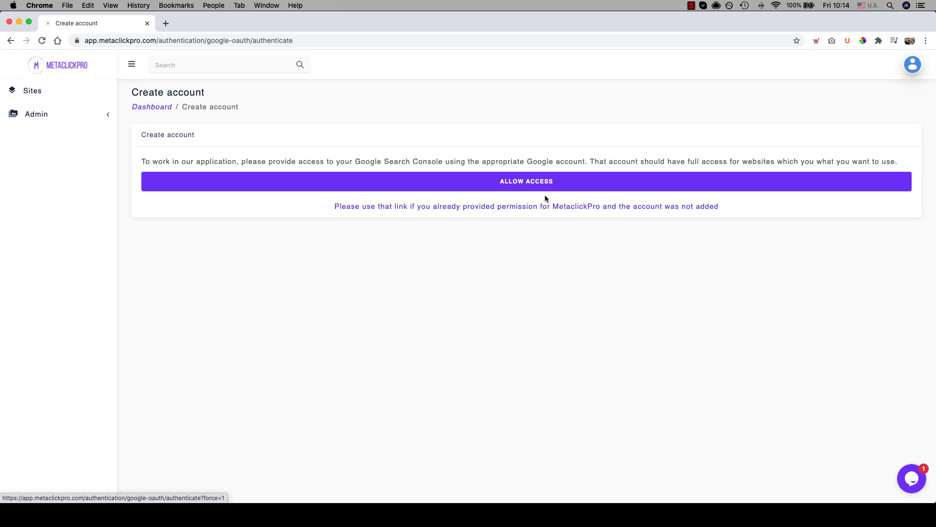
- Allow MetaclickPro access to Google Search Console with the account owner's first listed Google account
left_click(503, 206)
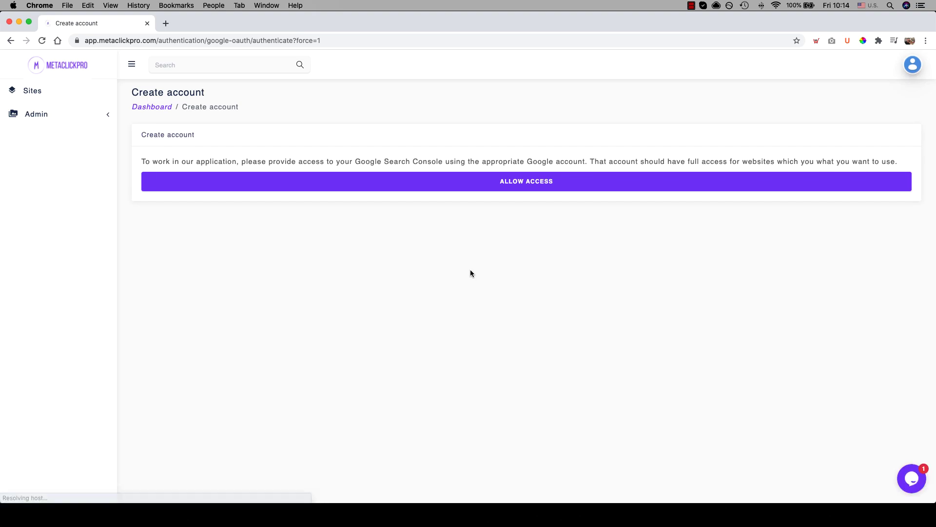
left_click(44, 42)
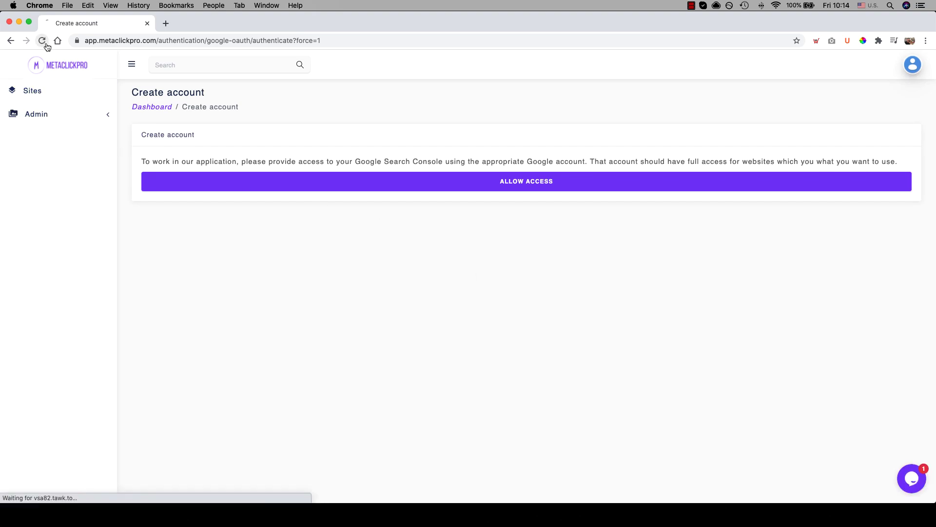
left_click(531, 189)
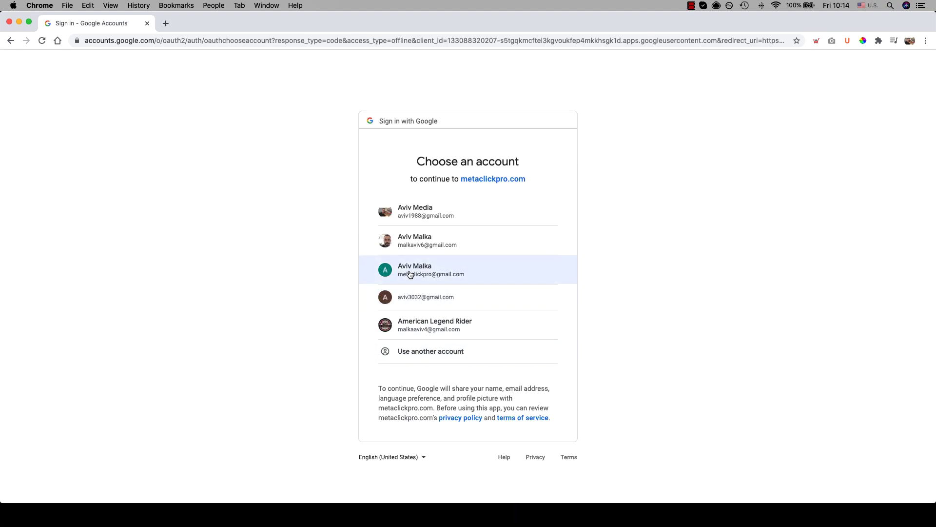
left_click(418, 208)
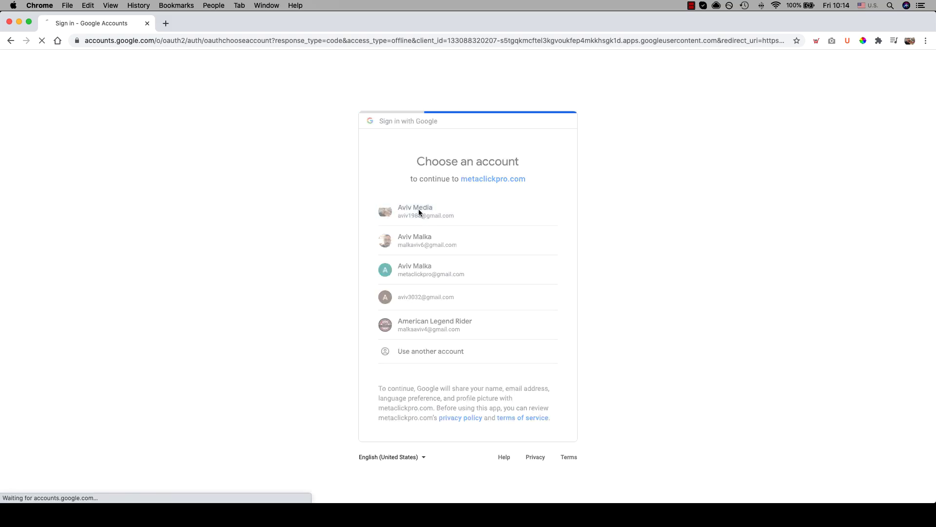
left_click(523, 390)
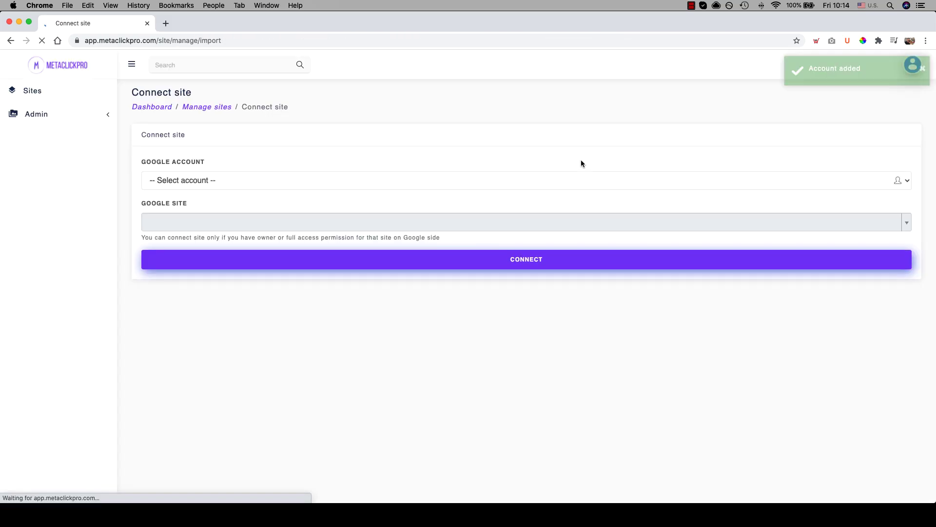
left_click(204, 178)
left_click(203, 202)
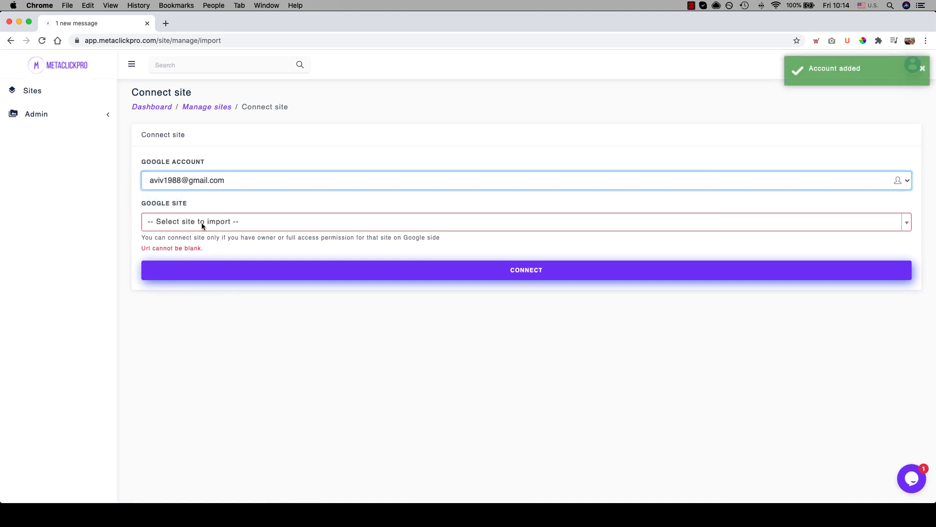
left_click(201, 222)
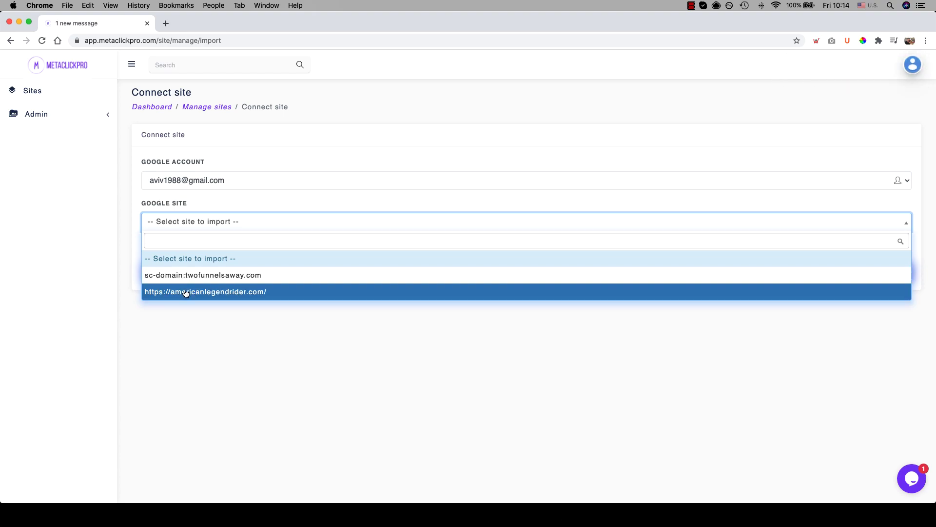
left_click(186, 292)
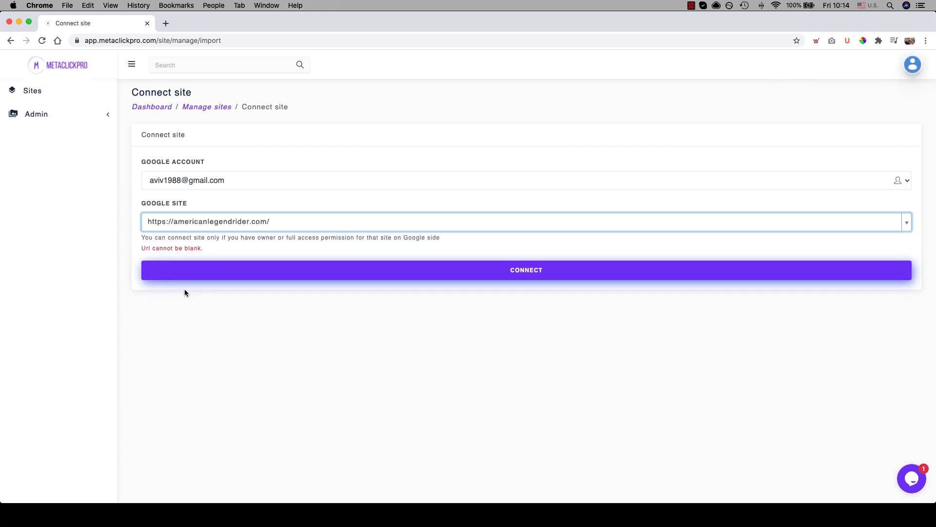
left_click(511, 265)
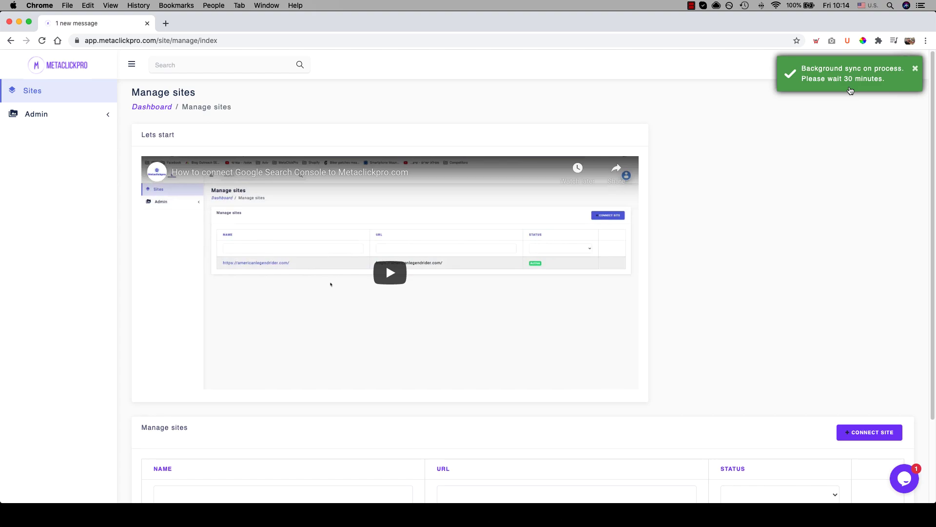
left_click(850, 91)
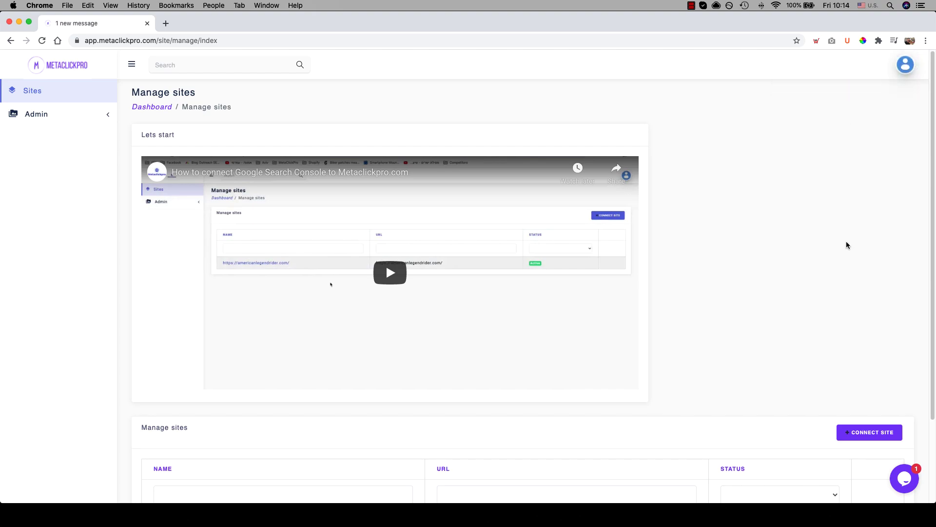
- Open the dashboard of the connected americanlegendrider.com site and look over its sections
scroll(859, 238, "down", 3)
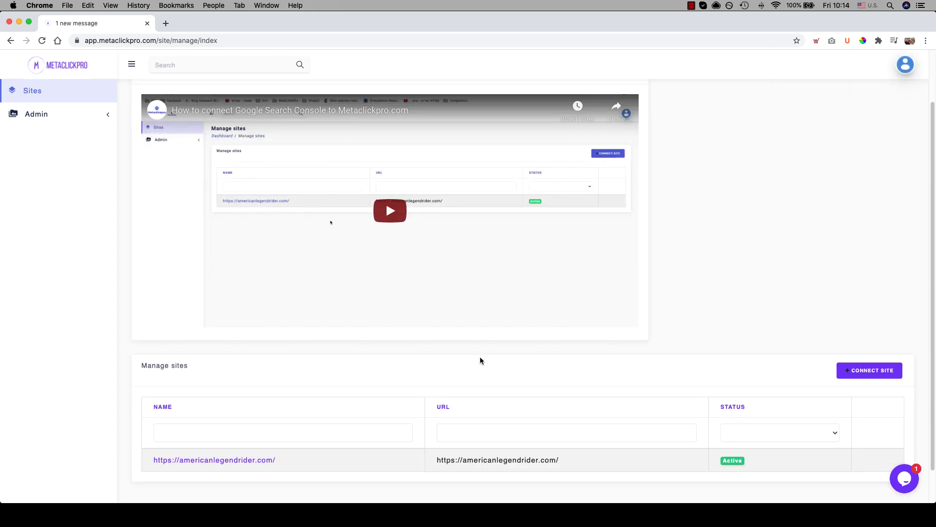
left_click(223, 463)
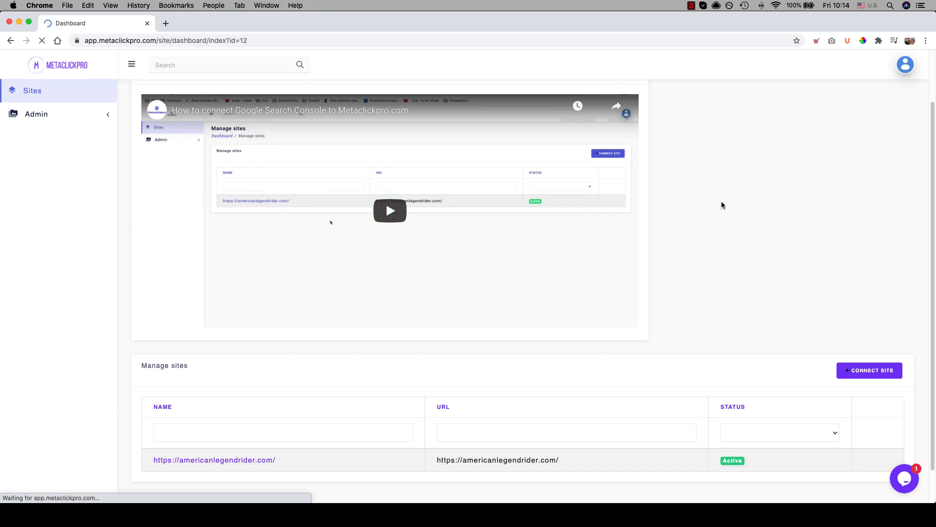
scroll(532, 347, "down", 5)
scroll(524, 377, "up", 5)
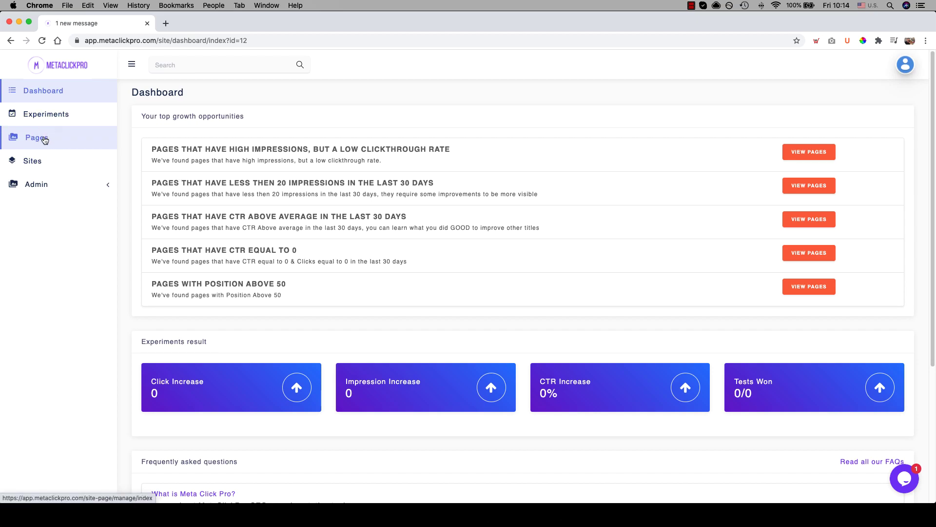
- Open the site's pages list, reload it twice during the background sync and look through the entries
left_click(45, 139)
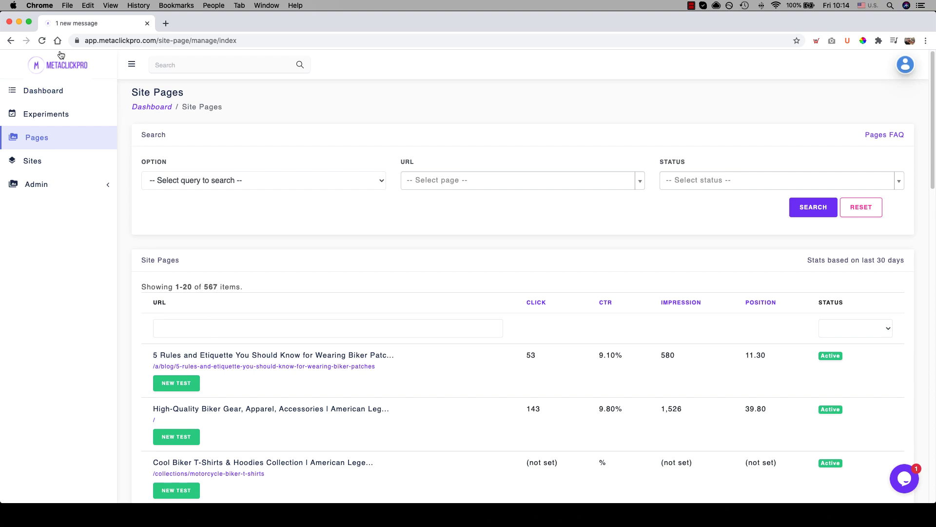
left_click(42, 41)
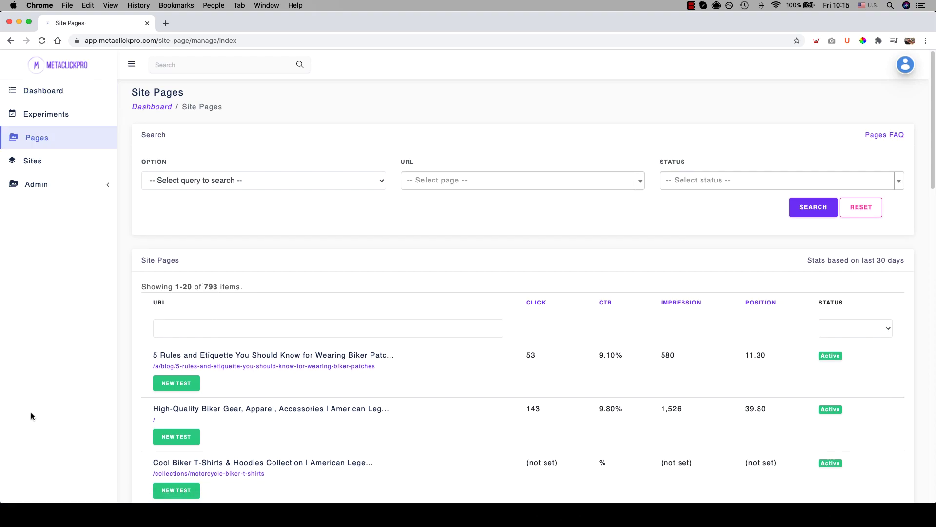
left_click(41, 42)
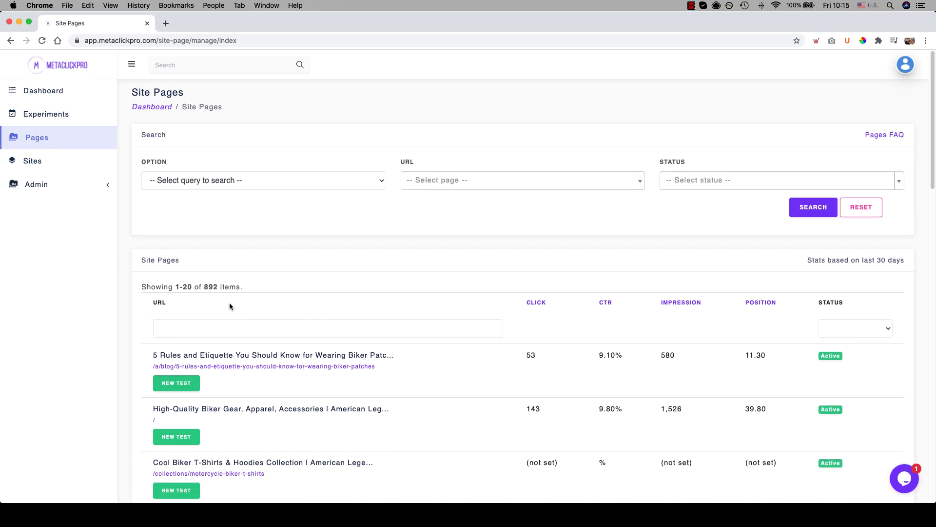
scroll(763, 356, "down", 5)
scroll(760, 366, "up", 5)
- Sort the site pages by impressions in descending order and review the sorted list
left_click(675, 305)
left_click(679, 304)
scroll(666, 390, "down", 8)
scroll(662, 429, "down", 1)
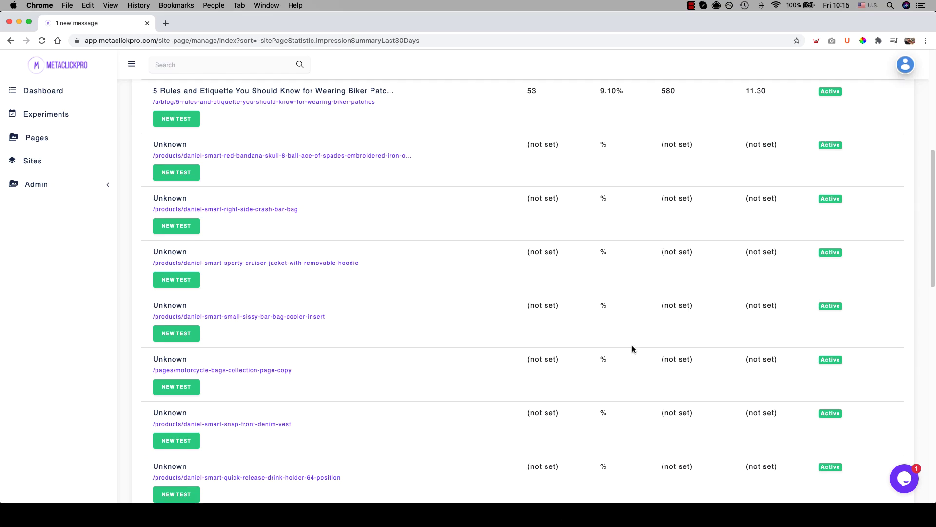
scroll(632, 349, "up", 4)
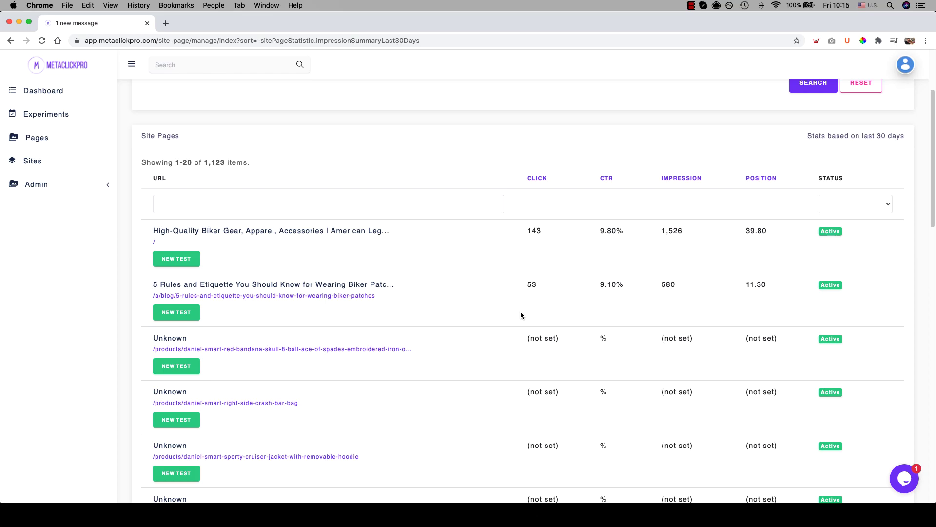
- Return to the dashboard and highlight the growth opportunity about high impressions but a low clickthrough rate
left_click(37, 92)
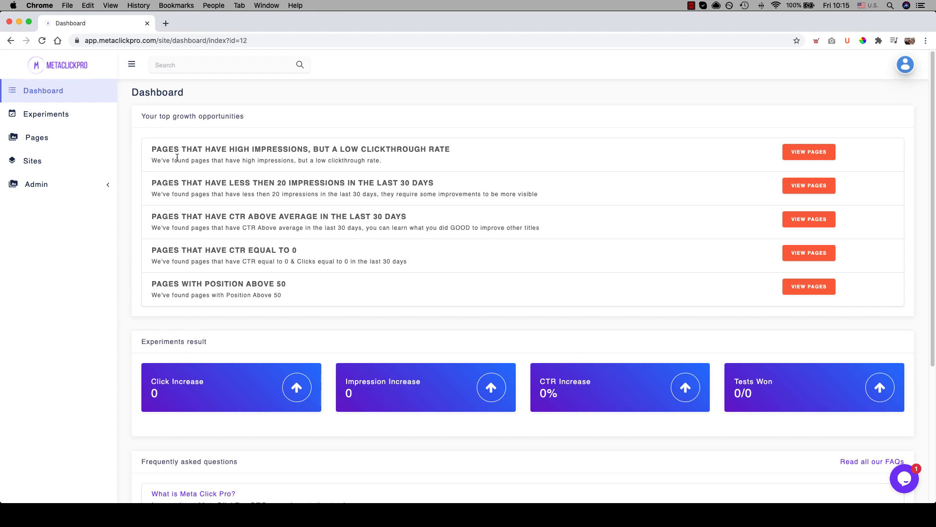
left_click_drag(205, 149, 469, 150)
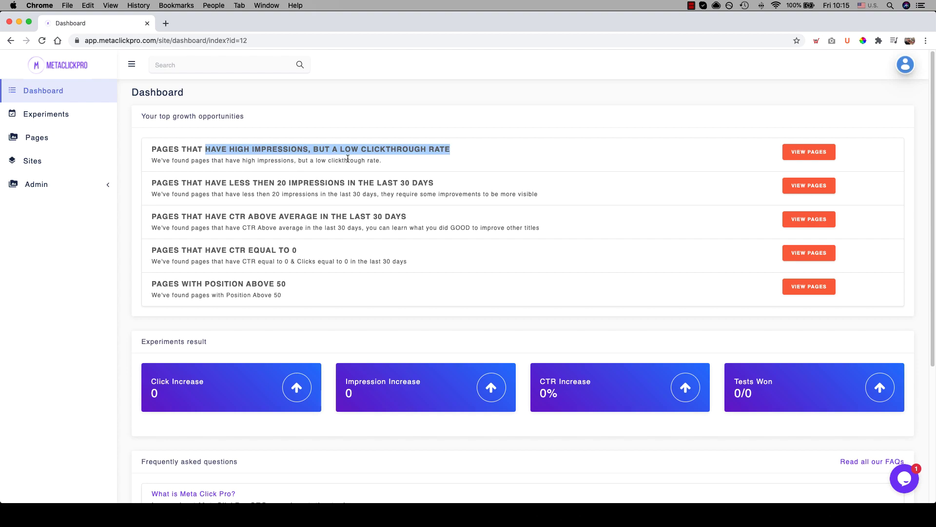
left_click(692, 6)
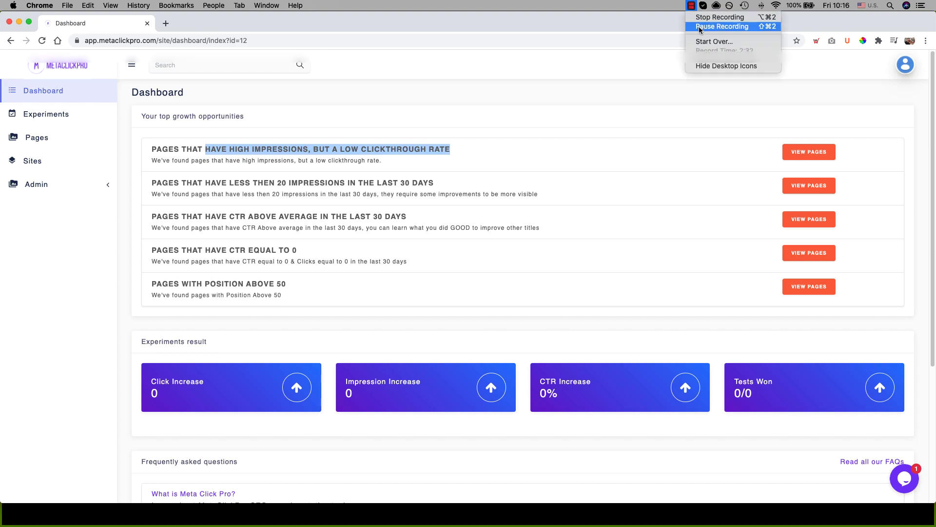
left_click(699, 27)
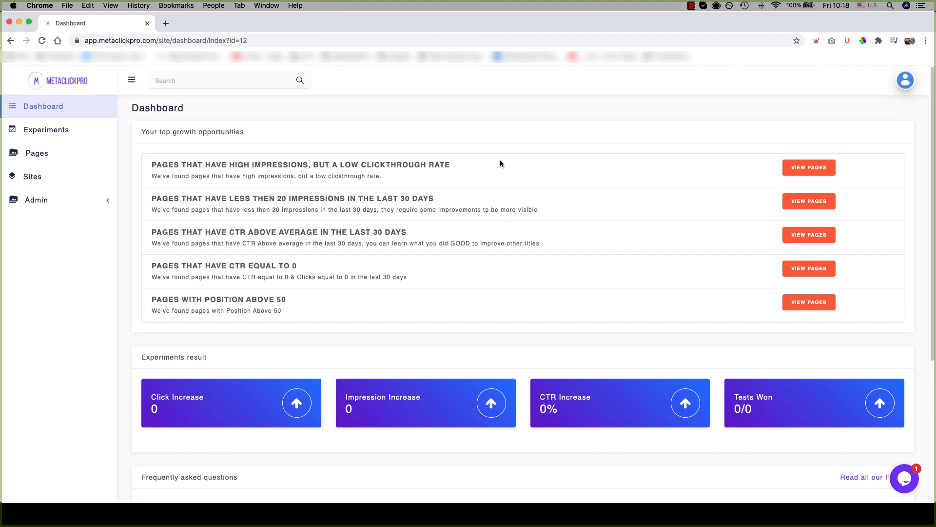
left_click(692, 5)
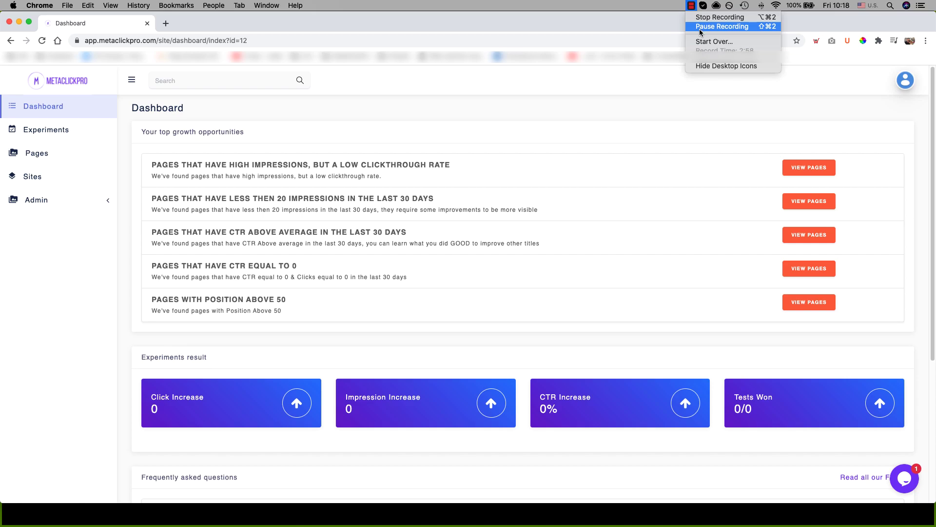
left_click(700, 27)
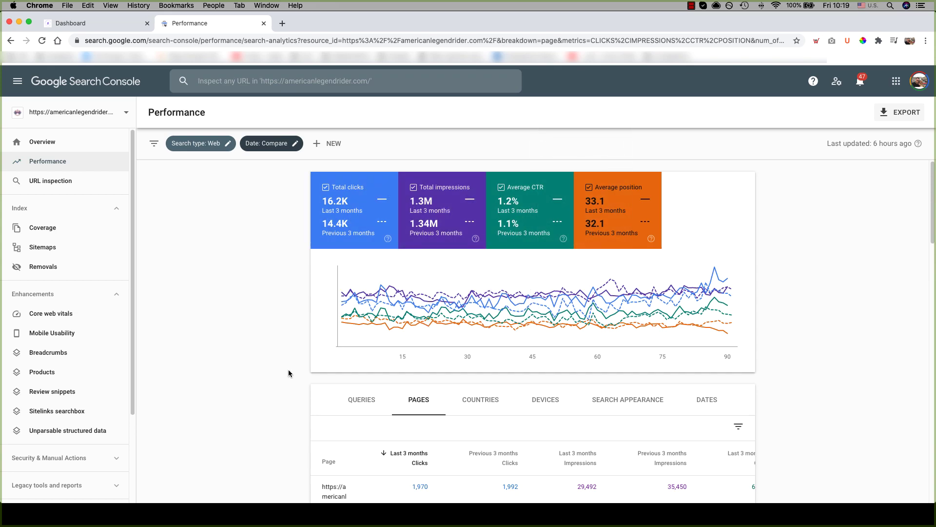
- Examine the three-month performance comparison in Google Search Console, including the late clicks peak on the chart
scroll(290, 373, "down", 2)
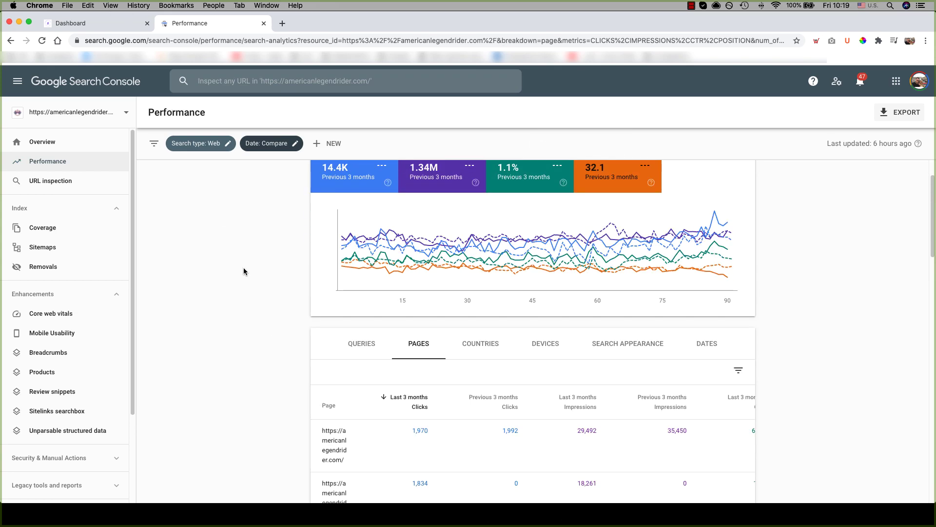
scroll(239, 354, "up", 2)
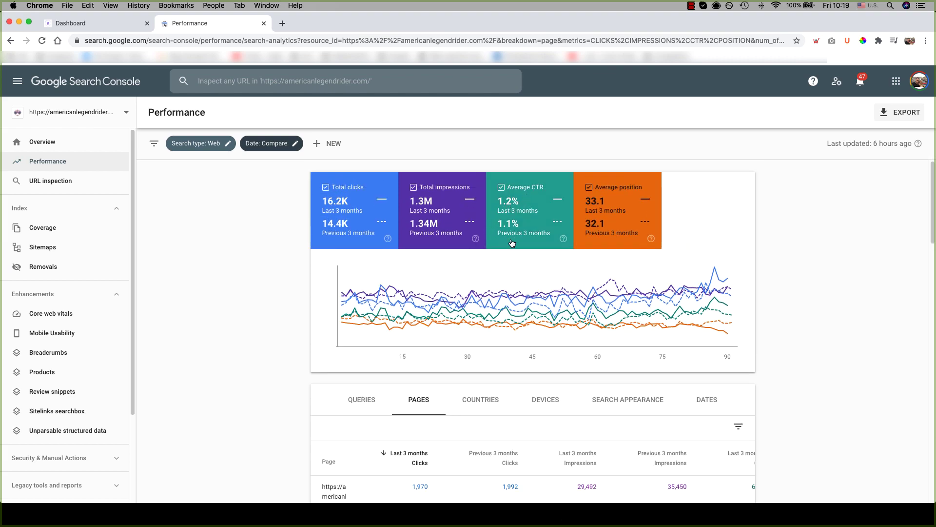
mouse_move(502, 267)
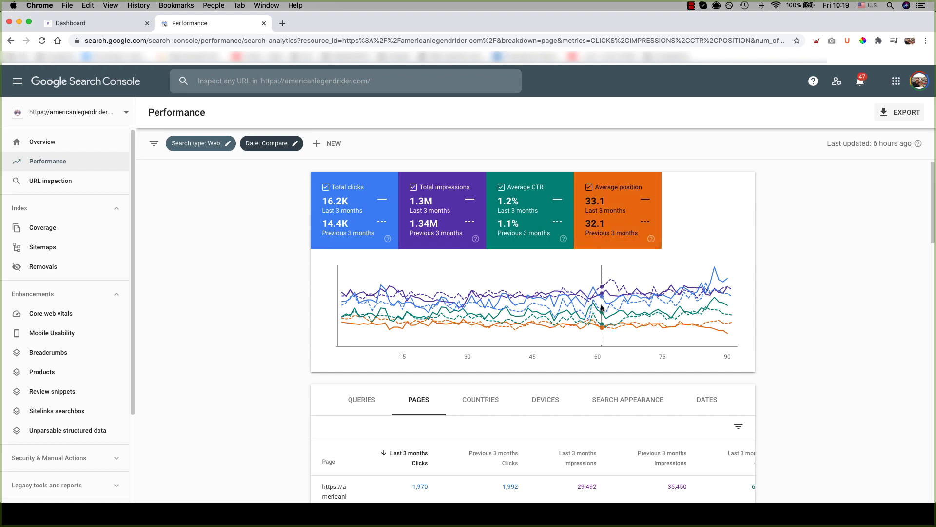
mouse_move(711, 309)
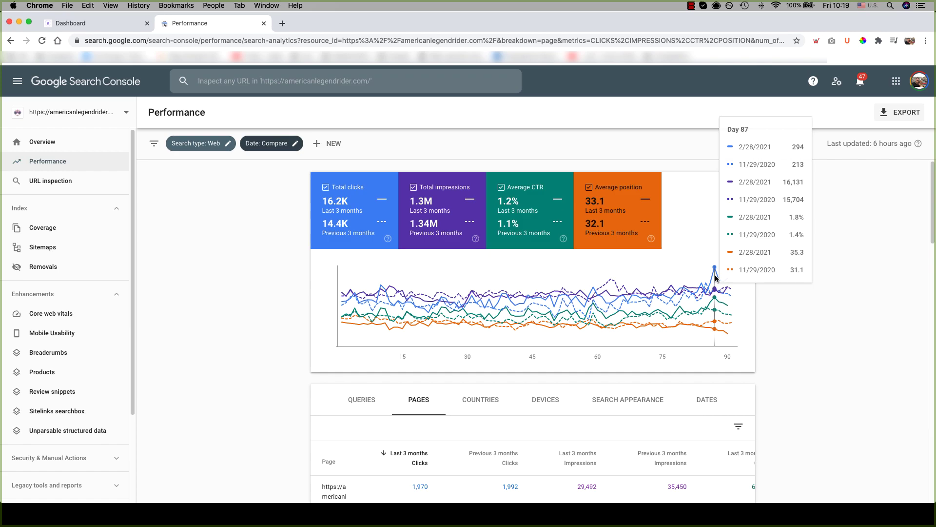
- Compare the performance of the last 28 days to the previous period
left_click(264, 143)
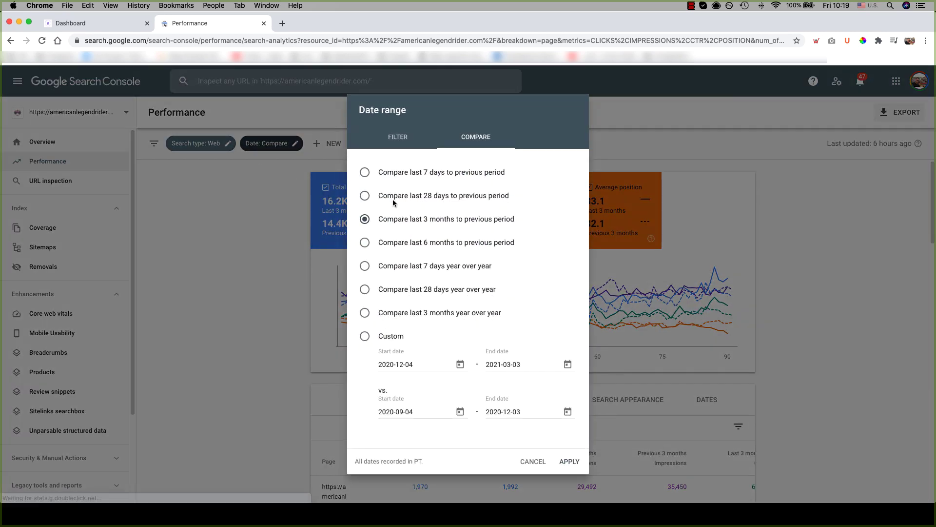
left_click(401, 195)
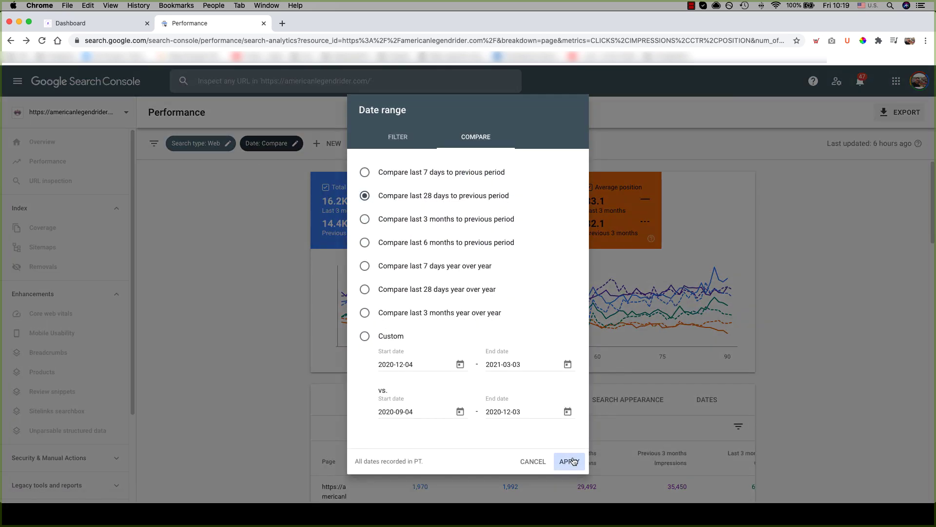
left_click(569, 461)
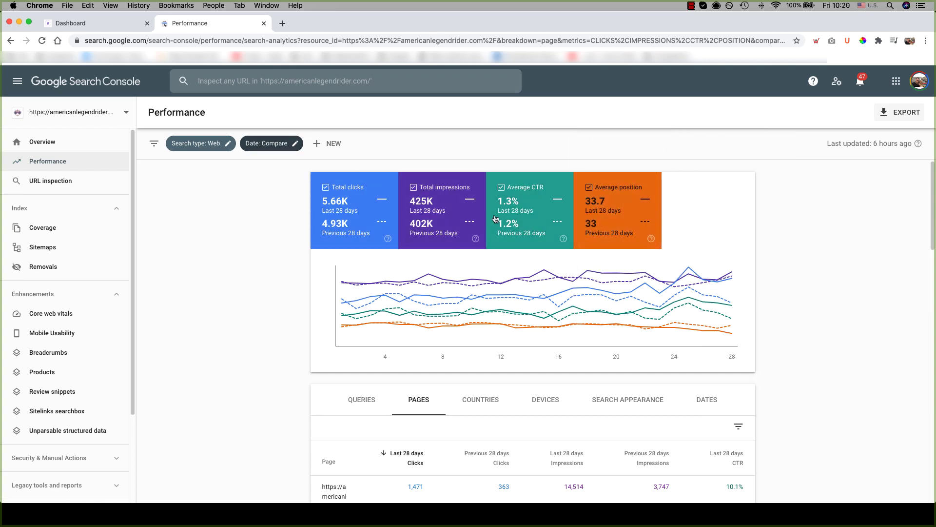
- Change the performance report's date comparison to the last 7 days against the previous period
left_click(274, 145)
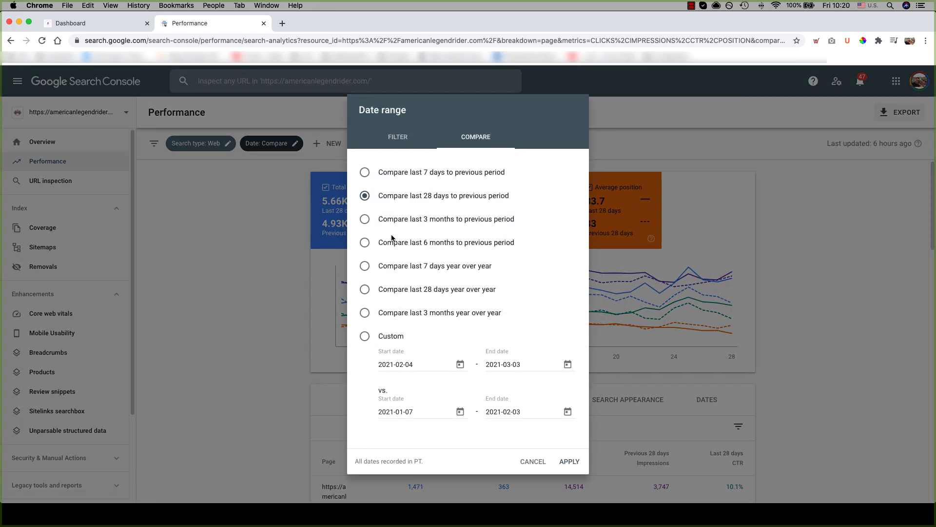
left_click(435, 173)
left_click(580, 462)
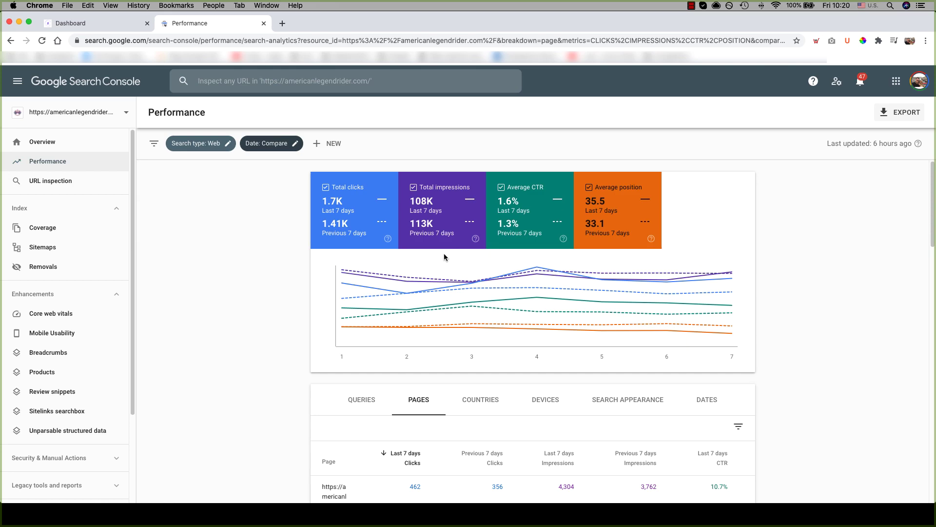
- Return to the MetaclickPro dashboard, review its experiment results and FAQs, and take a brief look at the support chat
left_click(131, 24)
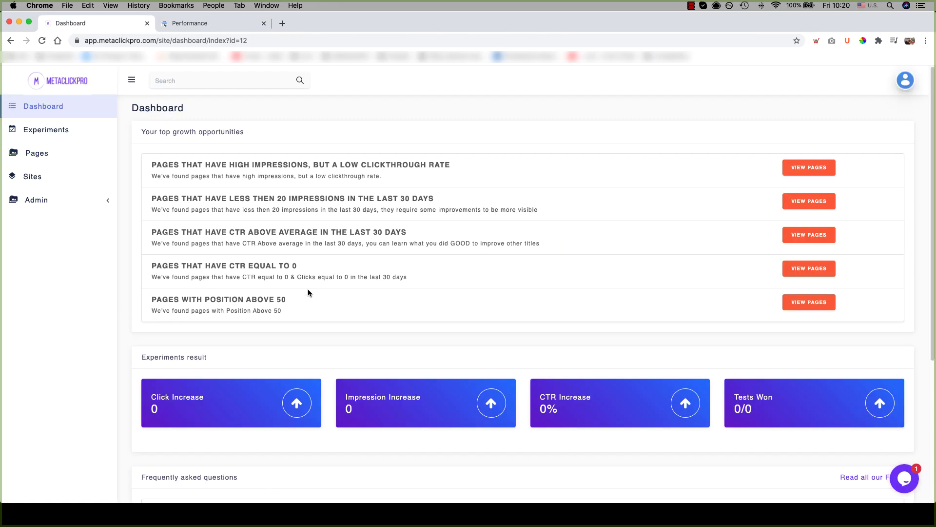
scroll(755, 366, "down", 5)
scroll(736, 402, "up", 4)
scroll(700, 411, "down", 3)
scroll(700, 411, "down", 3)
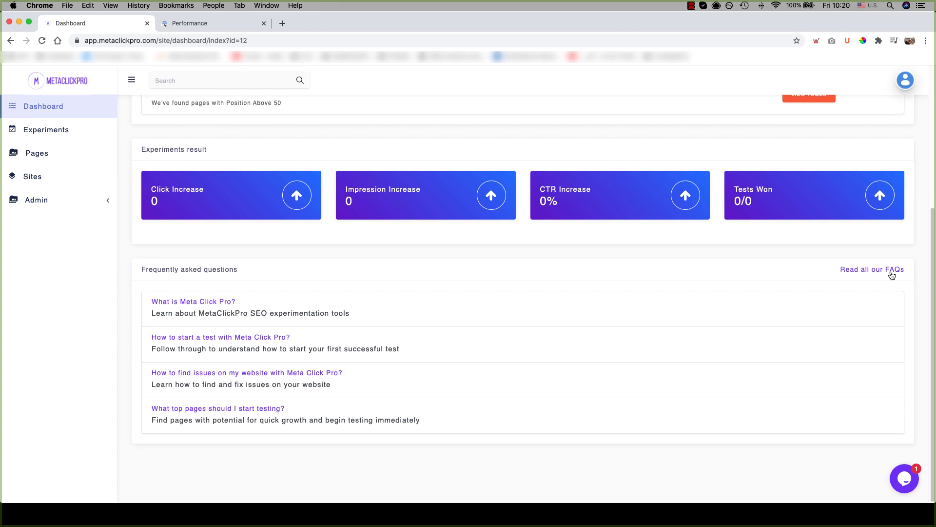
scroll(585, 414, "up", 5)
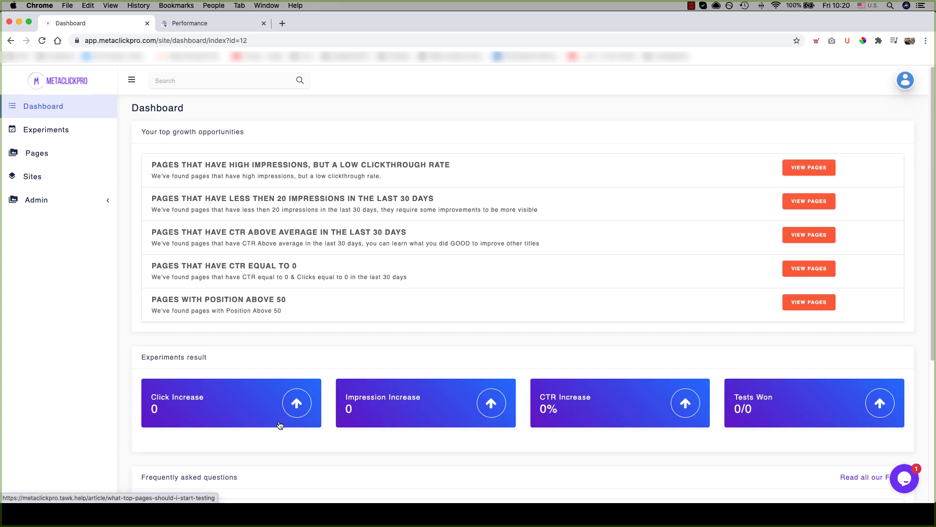
left_click(893, 485)
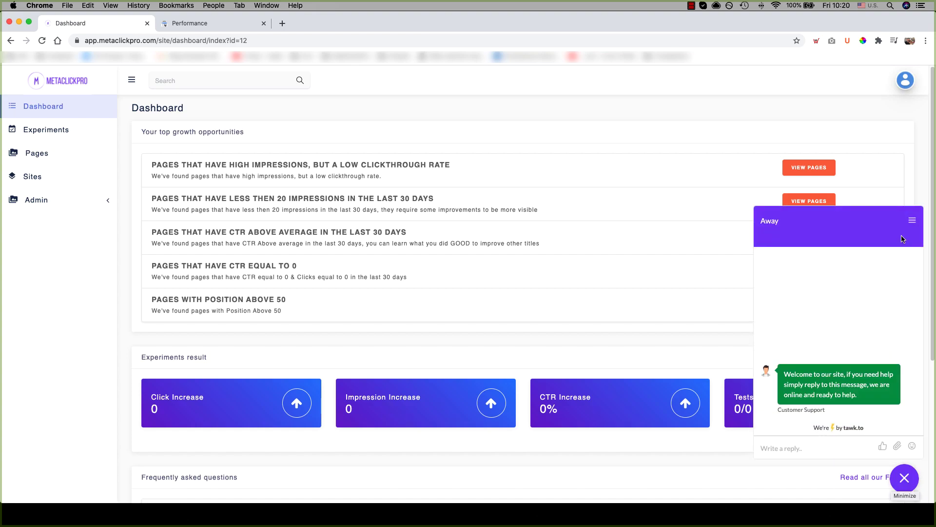
left_click(911, 220)
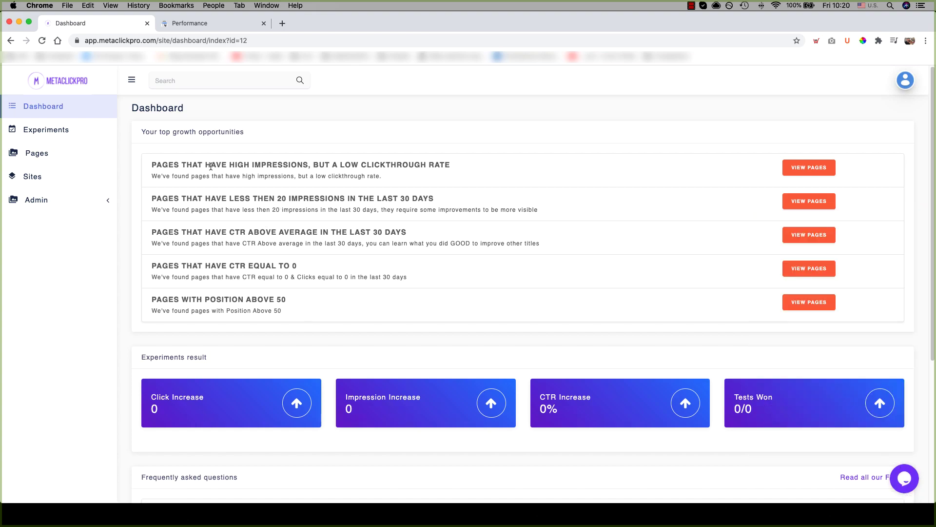
- View the pages with high impressions but a low clickthrough rate, sorted by impressions from highest to lowest
left_click(806, 169)
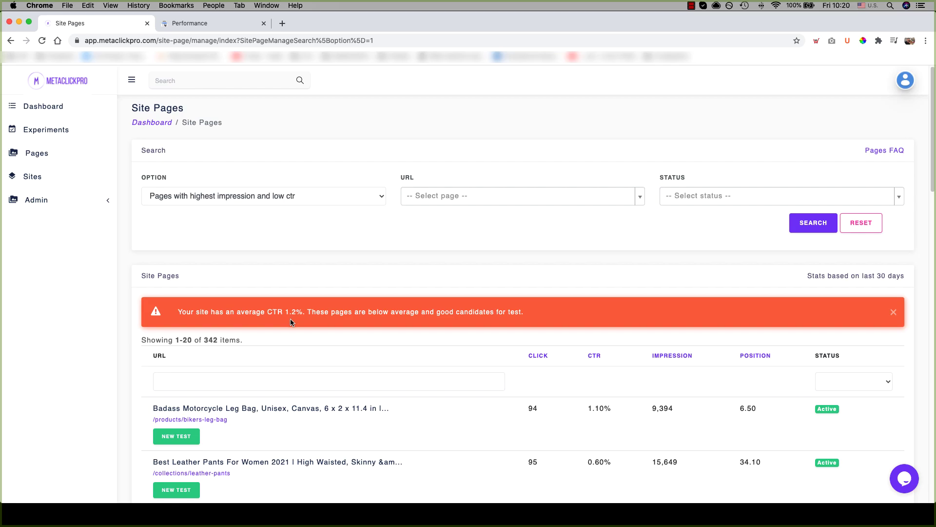
scroll(663, 374, "down", 3)
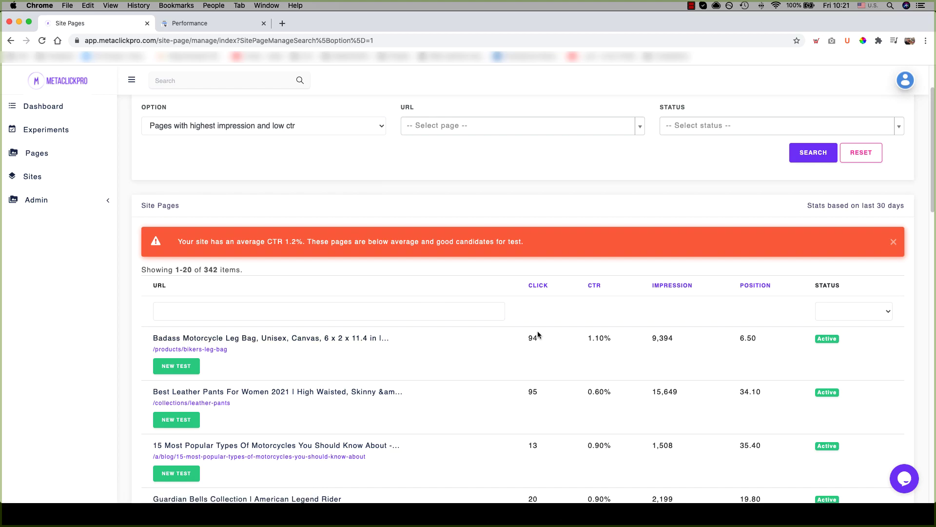
left_click(668, 291)
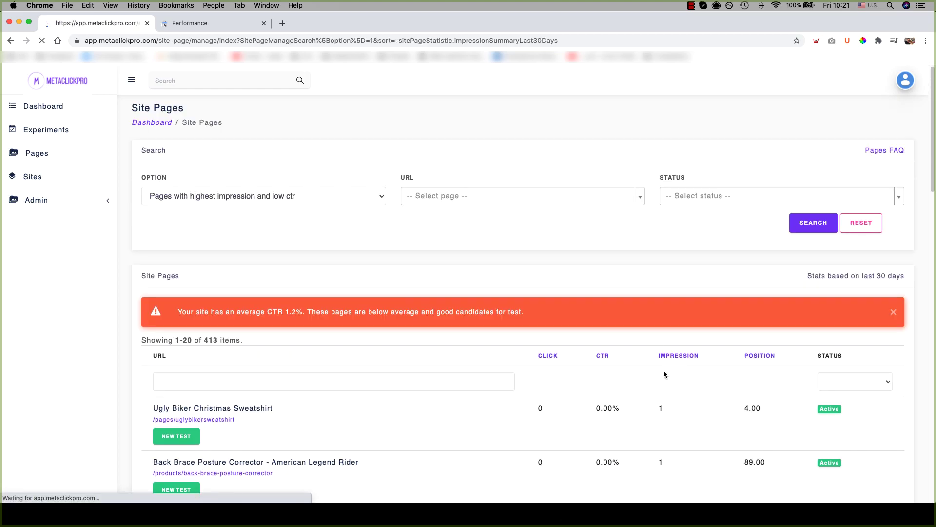
left_click(671, 358)
scroll(667, 418, "down", 4)
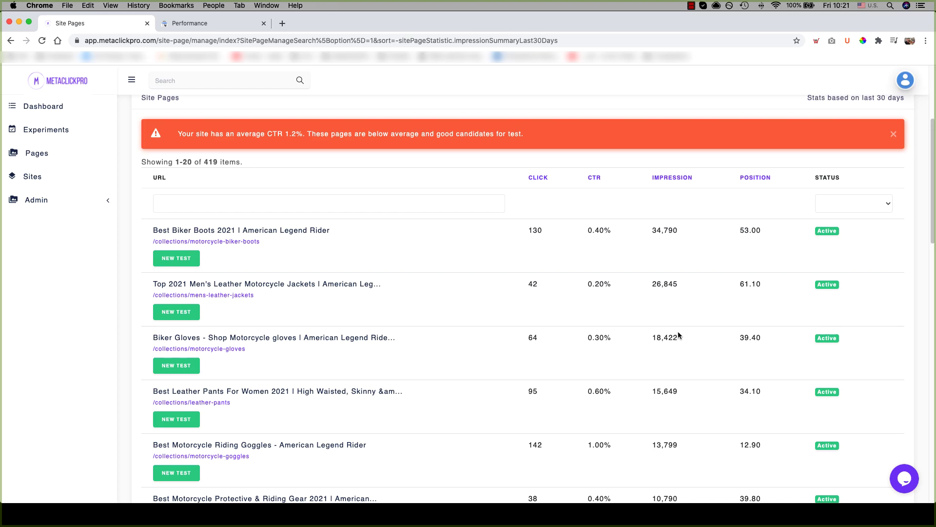
scroll(677, 334, "down", 3)
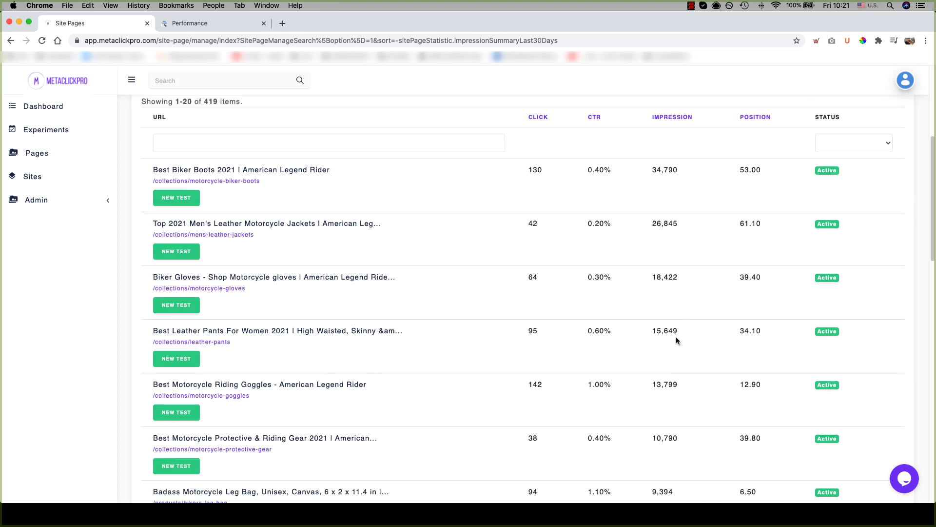
scroll(554, 337, "up", 5)
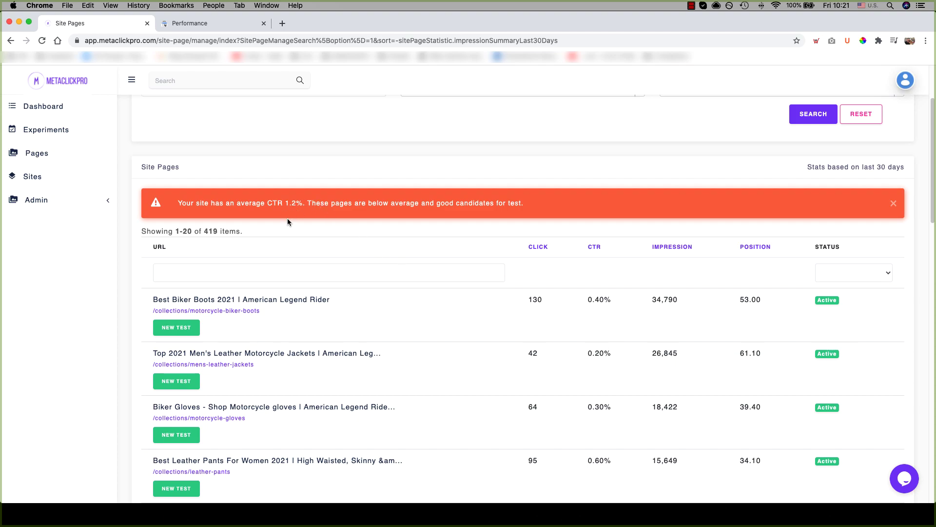
- Open the Best Biker Boots 2021 live page and its details in separate tabs, and examine its content, daily stats and top keywords
left_click(239, 315, "super")
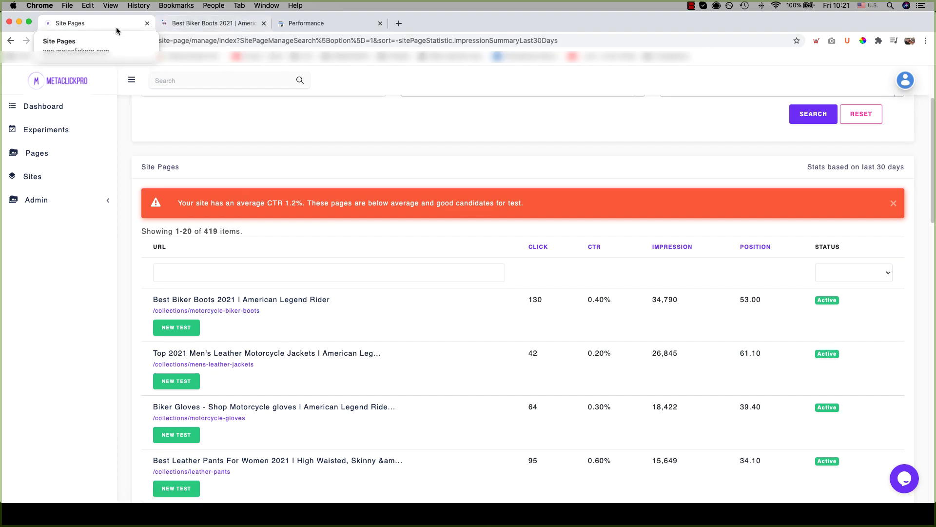
left_click(214, 300, "super")
left_click(298, 27)
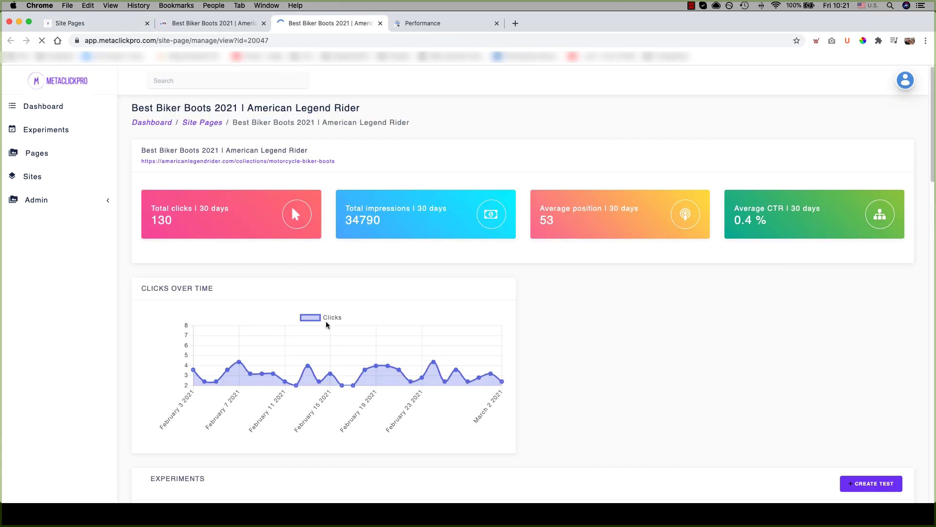
scroll(905, 168, "down", 9)
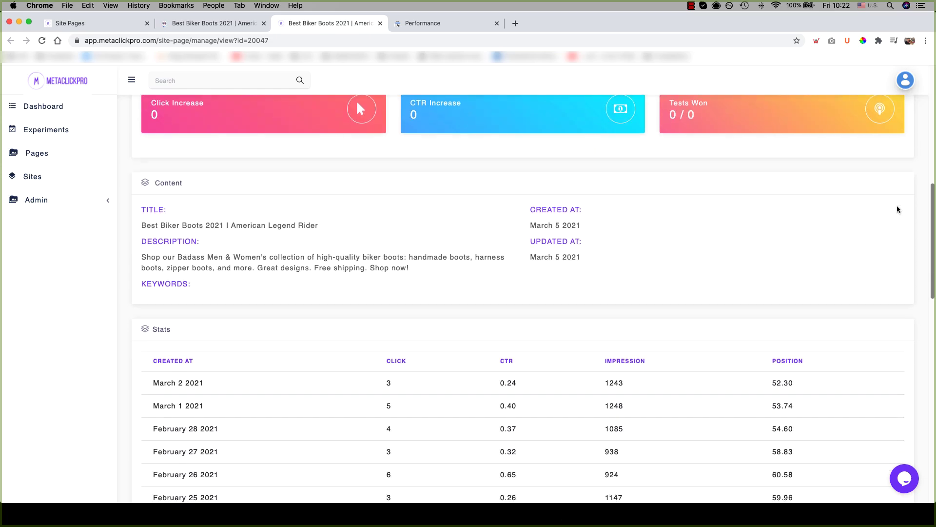
scroll(466, 336, "down", 3)
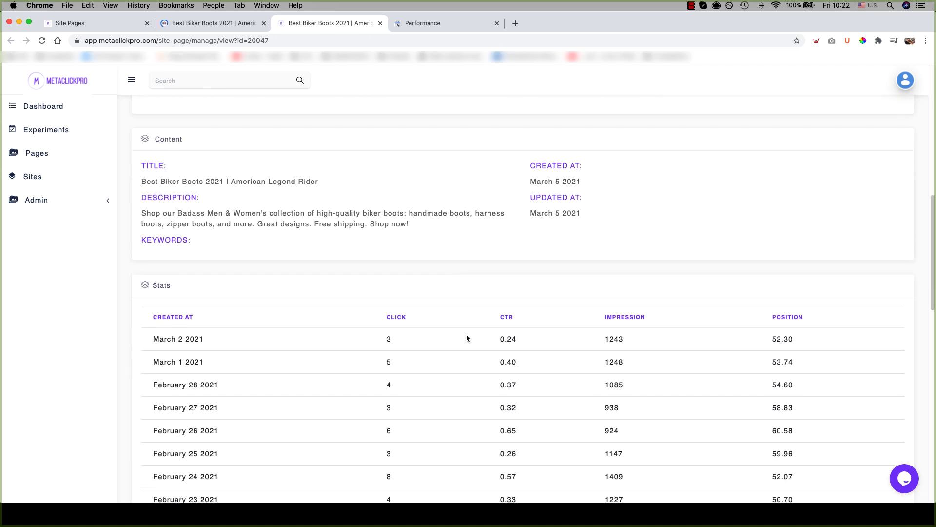
scroll(661, 361, "down", 12)
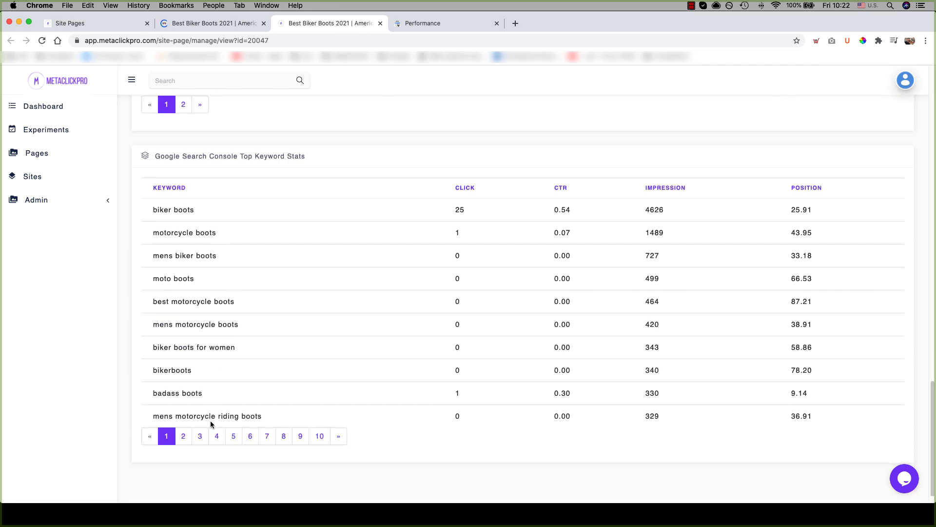
scroll(712, 413, "up", 10)
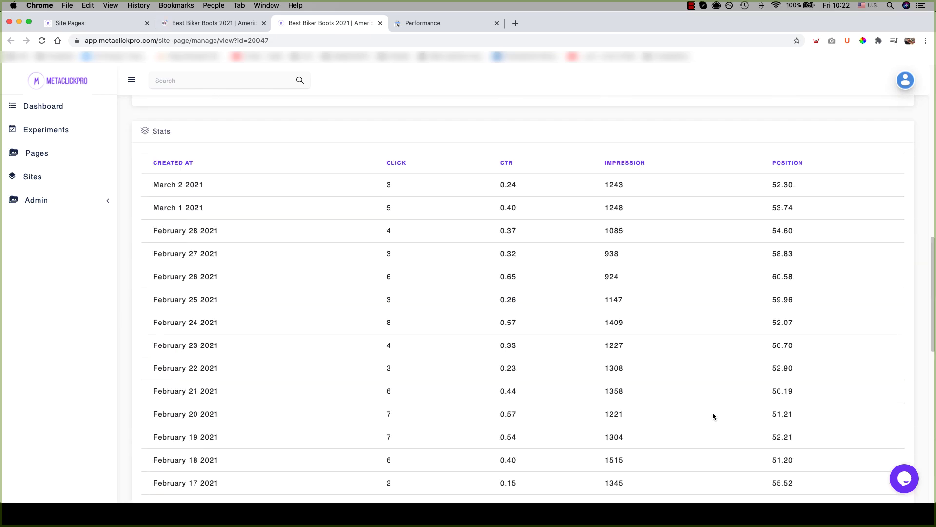
scroll(629, 292, "up", 10)
- From the site pages list, set up a new Best Biker Boots 2021 test with type Clicks (recommended) and a duration of 30 days
left_click(200, 23)
left_click(107, 23)
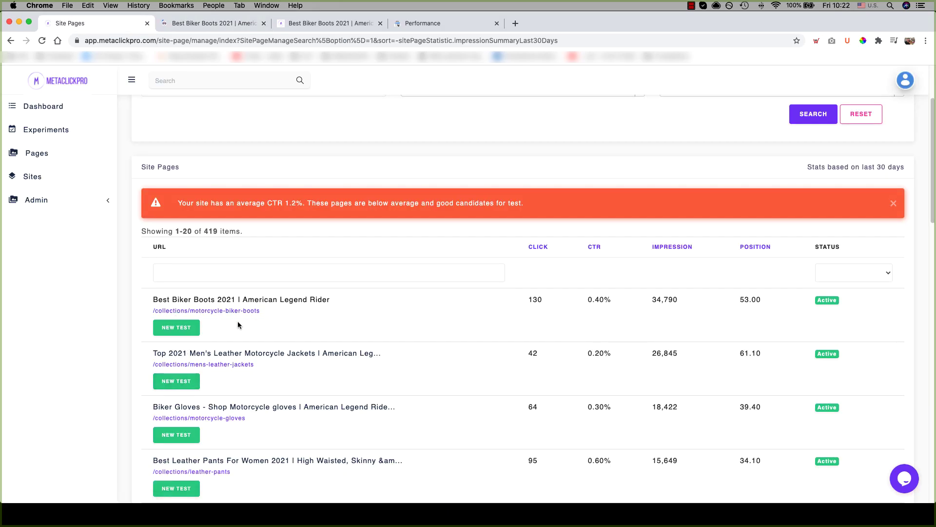
left_click(166, 327)
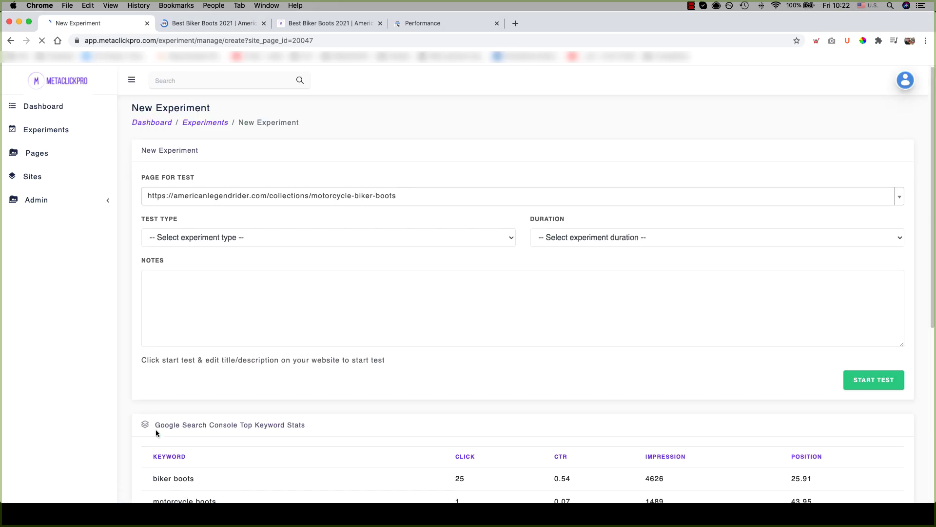
left_click(212, 238)
left_click(206, 250)
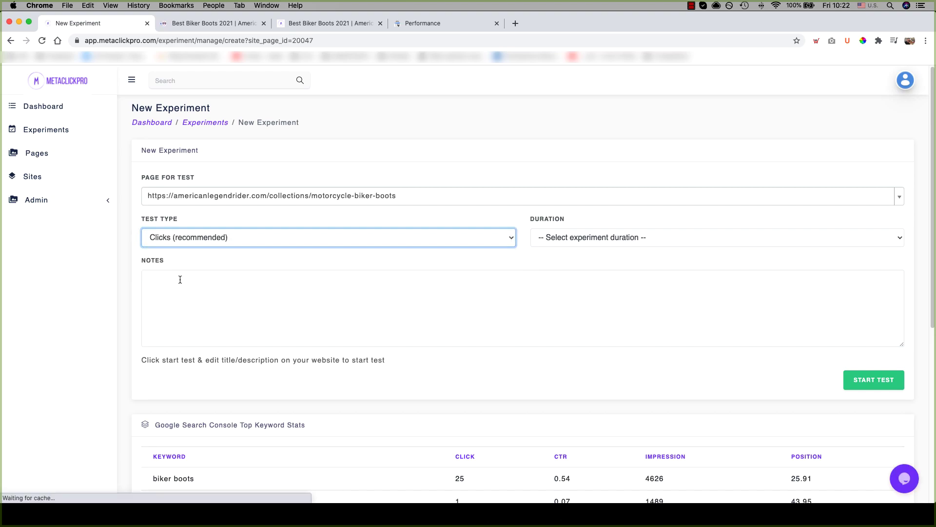
left_click(683, 237)
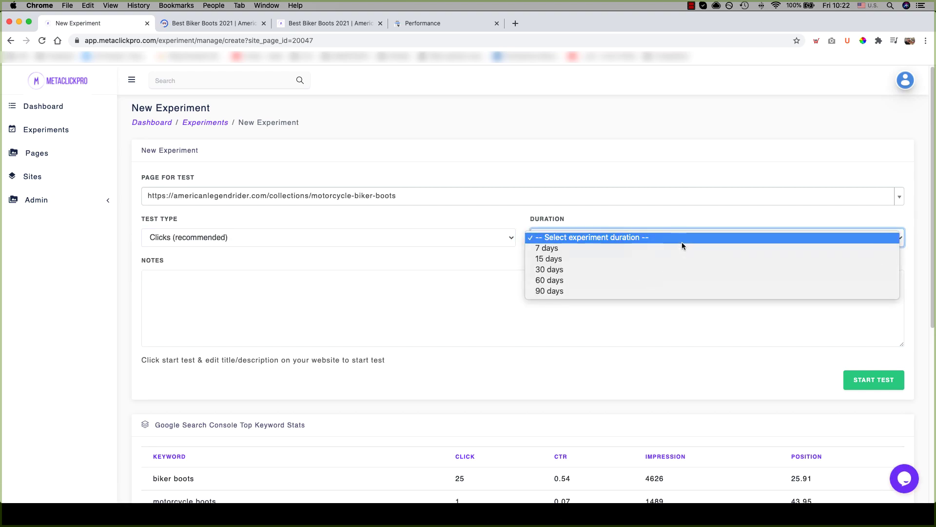
left_click(548, 273)
- Review the top keyword stats for the biker boots page and start the test with empty notes
left_click(397, 300)
scroll(868, 398, "down", 3)
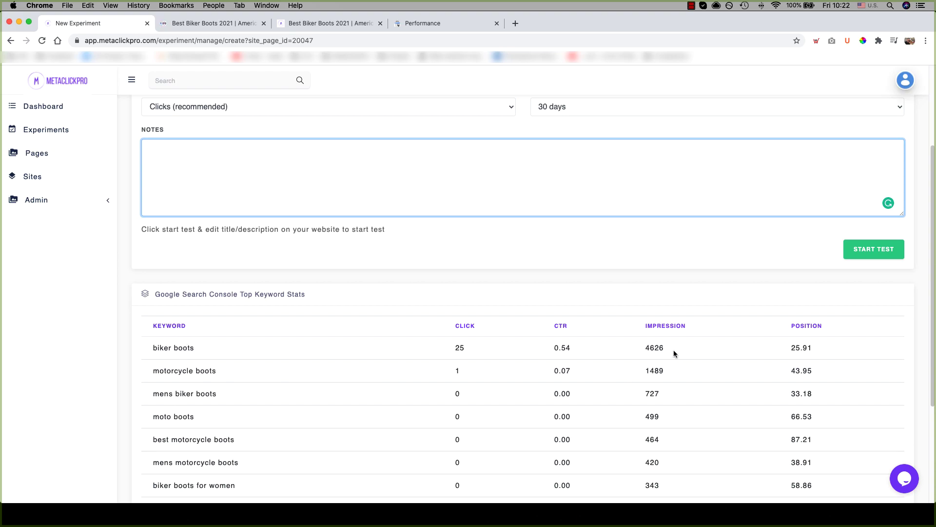
left_click(875, 251)
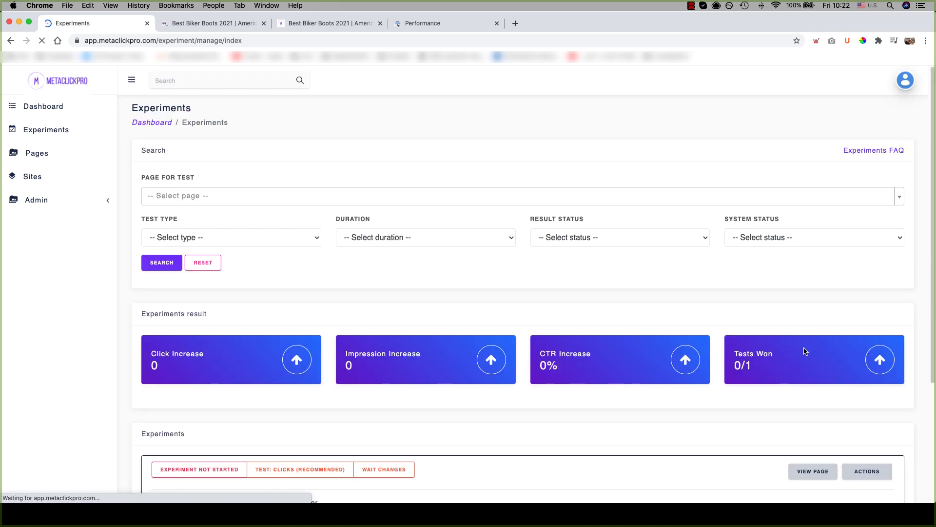
- Open the experiments list and examine the entry of the new biker boots experiment
scroll(809, 349, "down", 3)
left_click(43, 130)
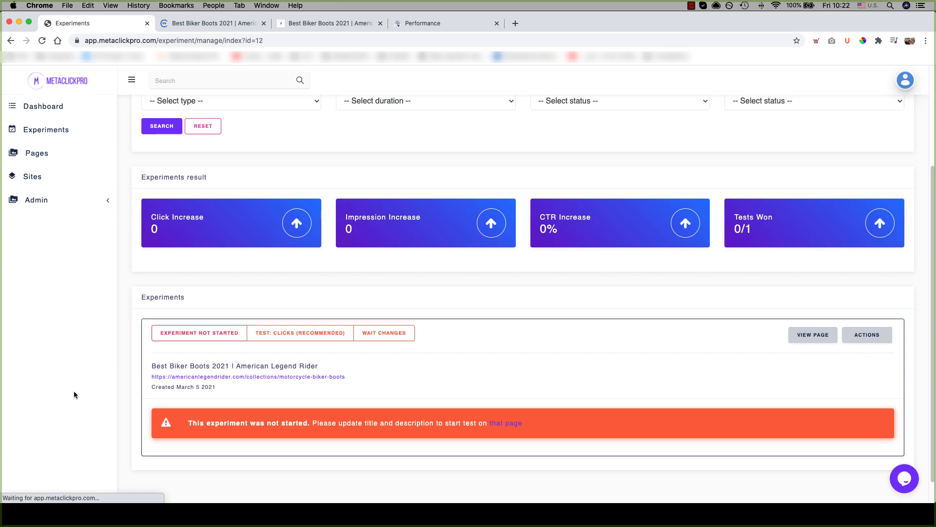
scroll(440, 413, "down", 3)
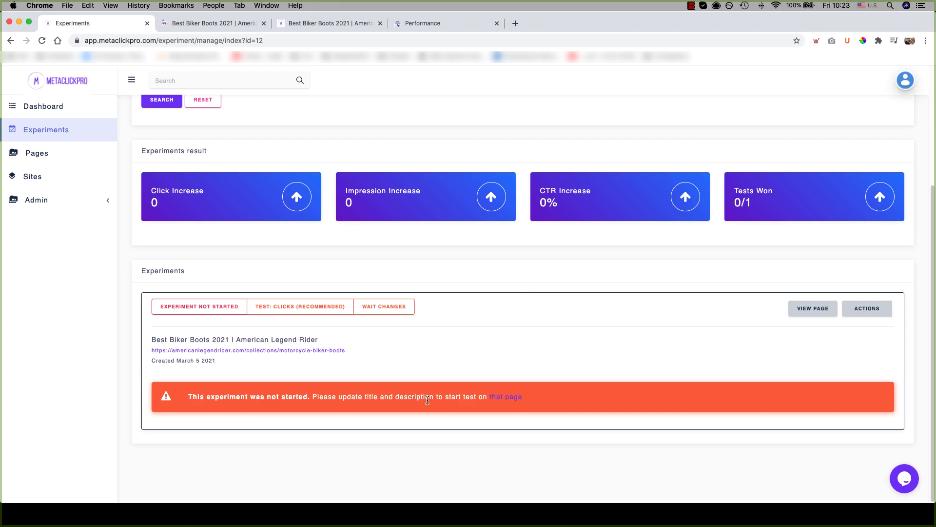
- Check the biker boots experiment for title and description changes, and look over its other available actions
left_click(867, 309)
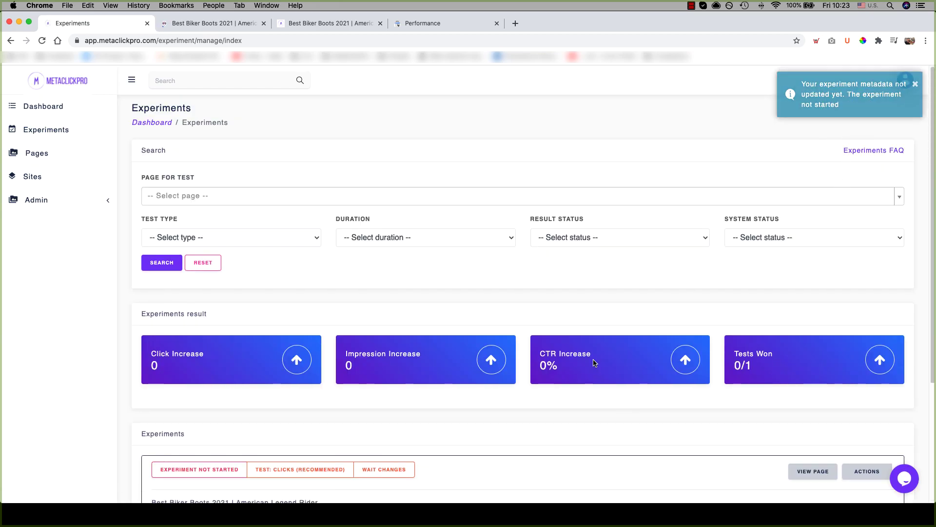
scroll(642, 328, "down", 3)
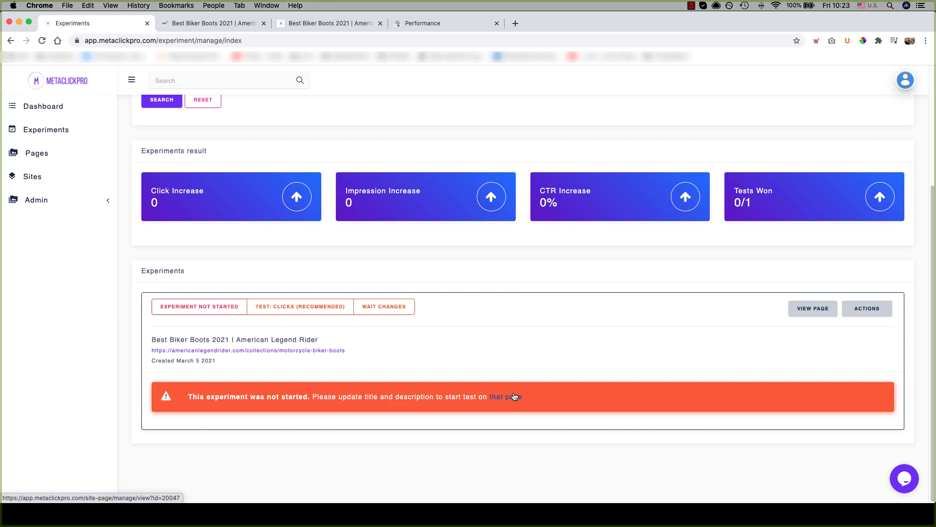
left_click(869, 308)
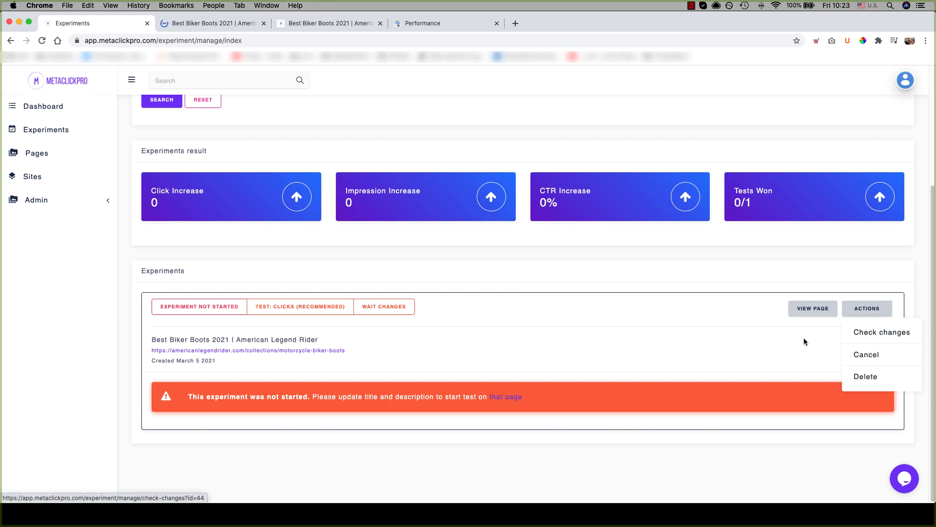
left_click(743, 365)
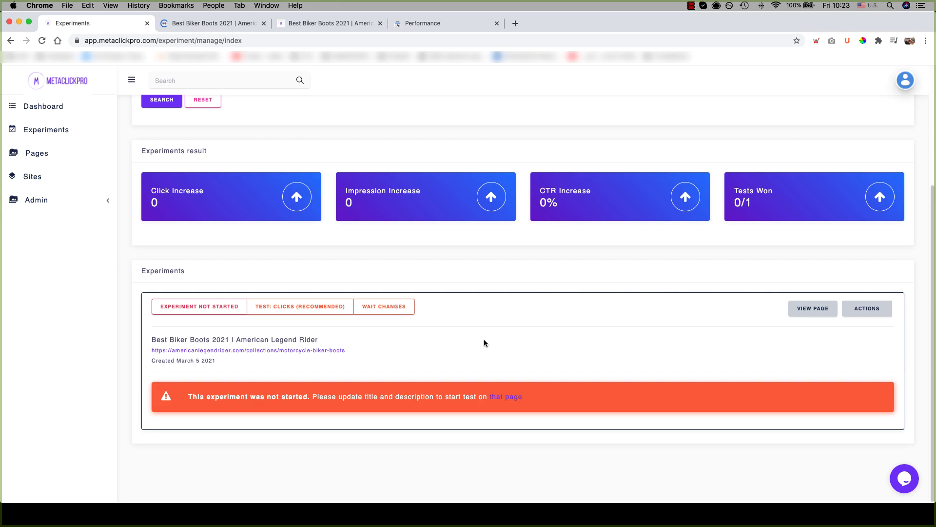
- From the site pages list, try out a new test for the guardian bells blog page with type Impressions and duration 90 days, without starting it
left_click(43, 152)
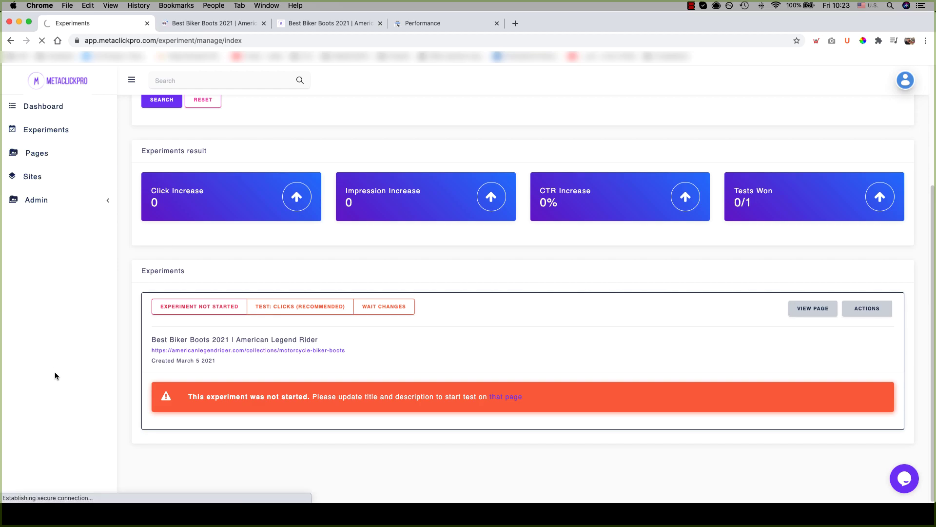
scroll(303, 364, "down", 4)
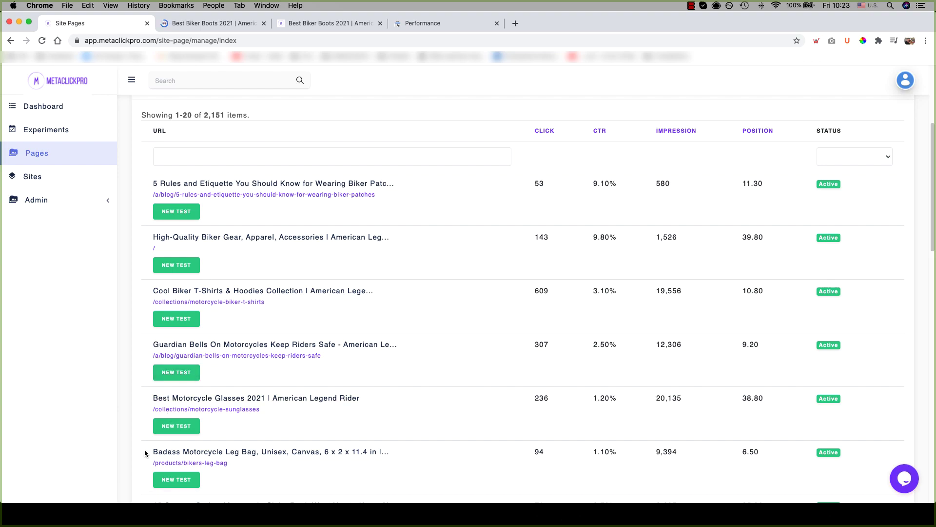
left_click(177, 373)
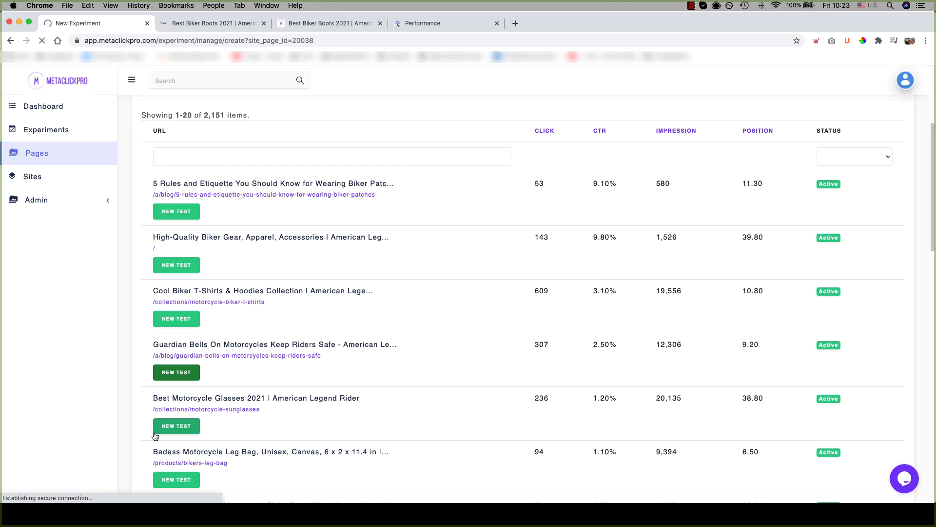
left_click(194, 238)
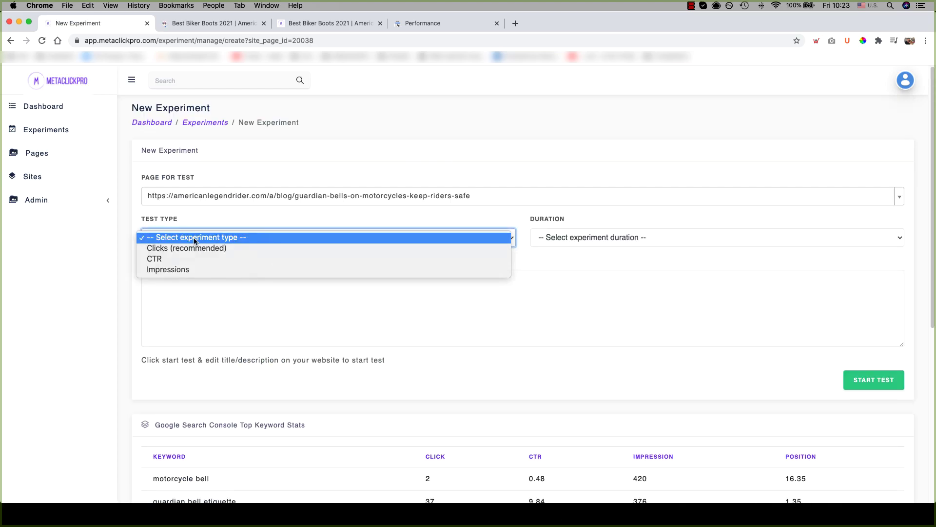
left_click(170, 269)
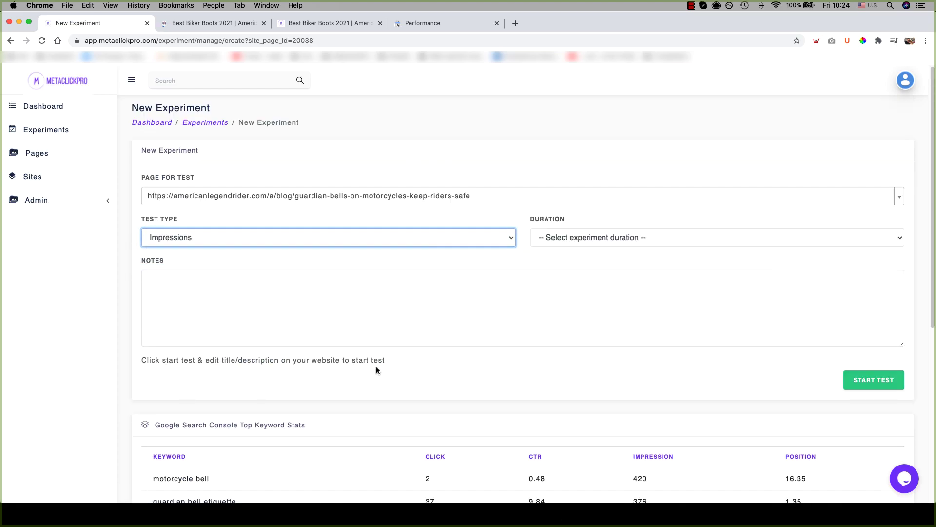
left_click(633, 237)
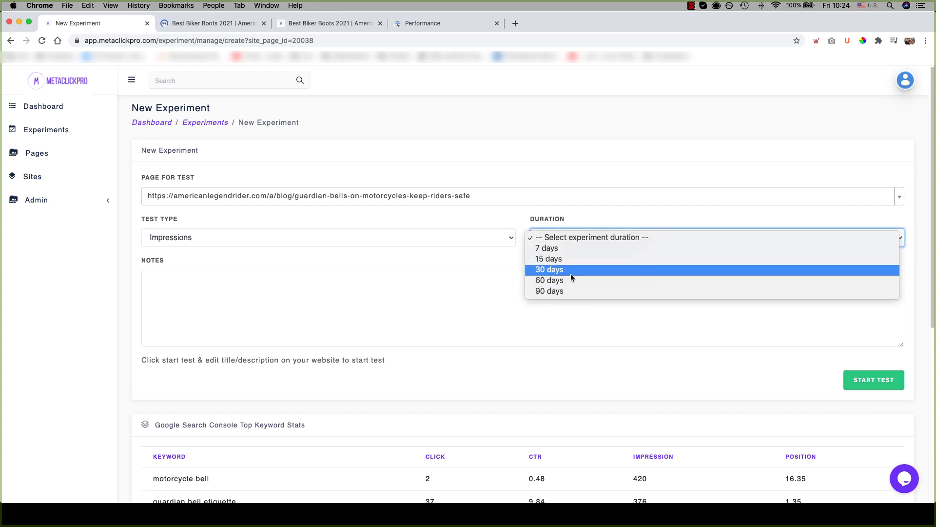
left_click(555, 291)
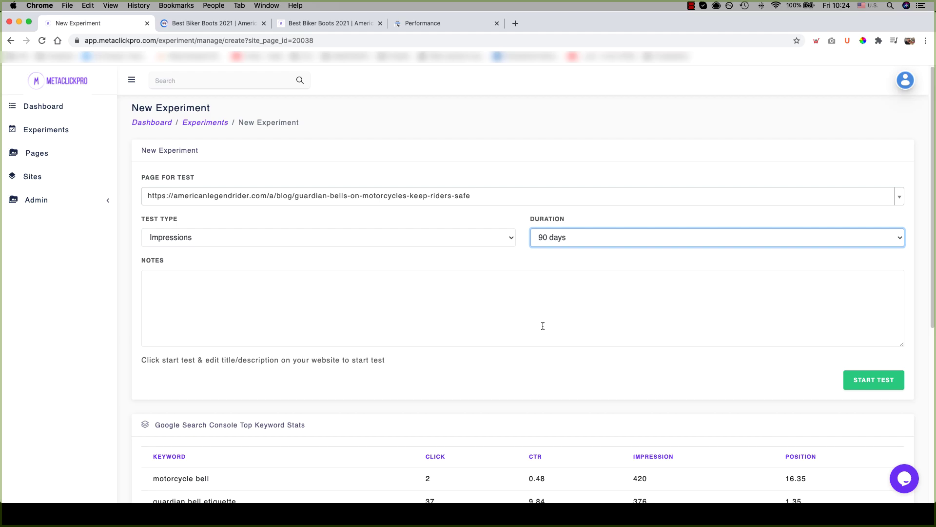
scroll(543, 324, "down", 3)
scroll(278, 390, "up", 3)
left_click(47, 134)
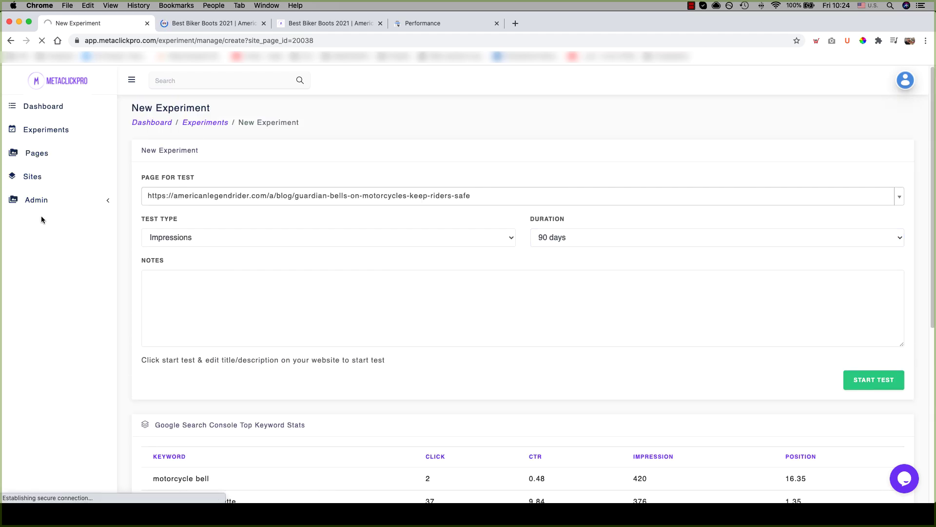
- From the dashboard's growth opportunities, view the pages with high impressions but a low clickthrough rate
left_click(43, 108)
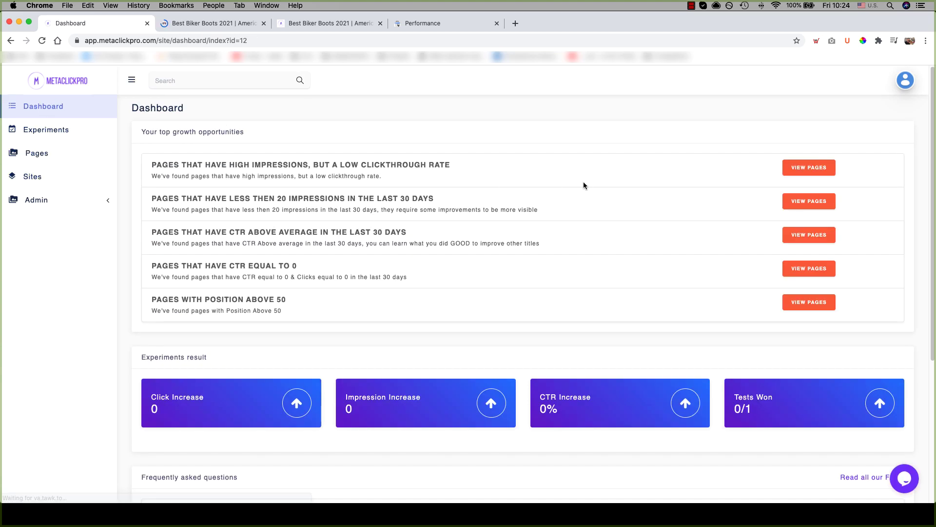
left_click(809, 167)
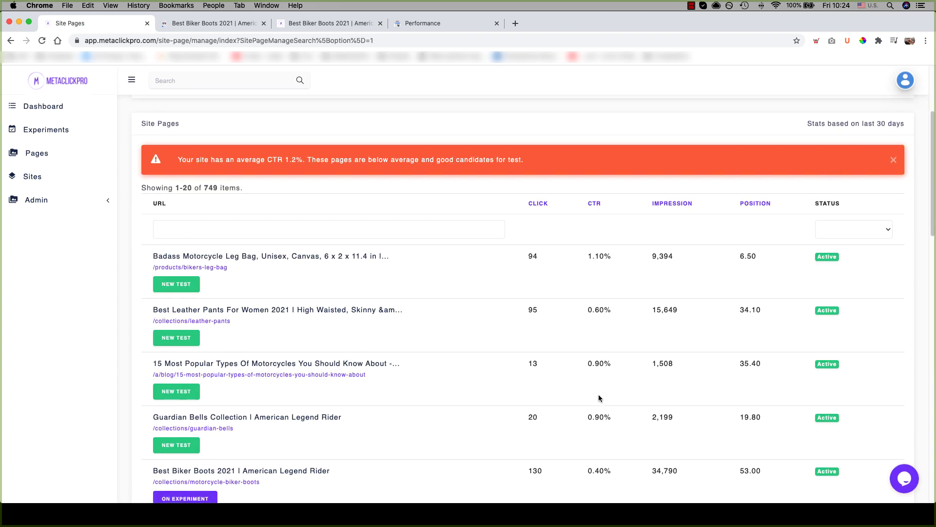
scroll(588, 440, "down", 2)
scroll(588, 441, "up", 6)
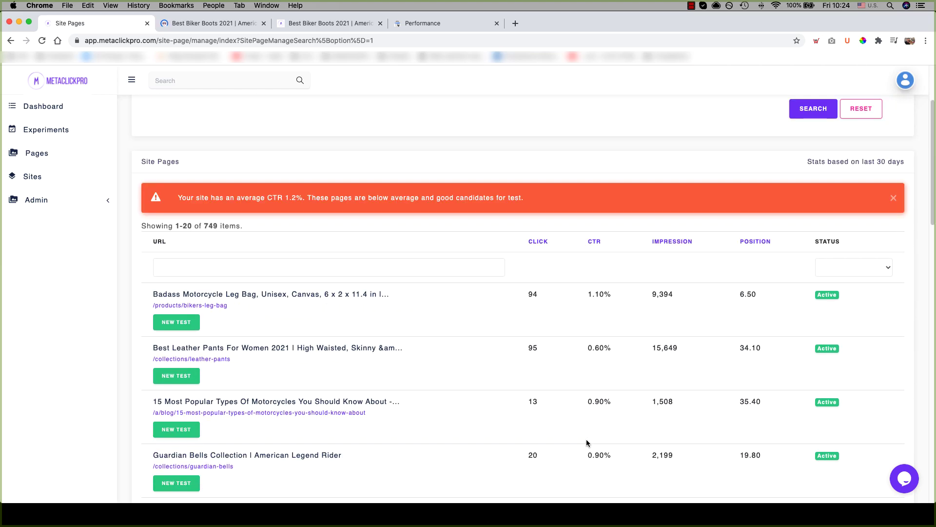
- Search the site pages for those with less than 20 impressions in the last 30 days and look through the list
left_click(241, 197)
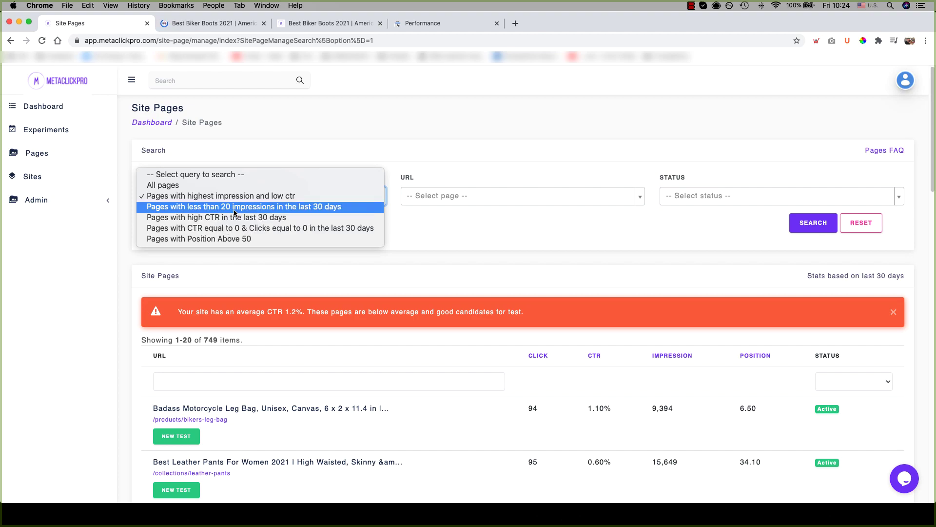
left_click(234, 209)
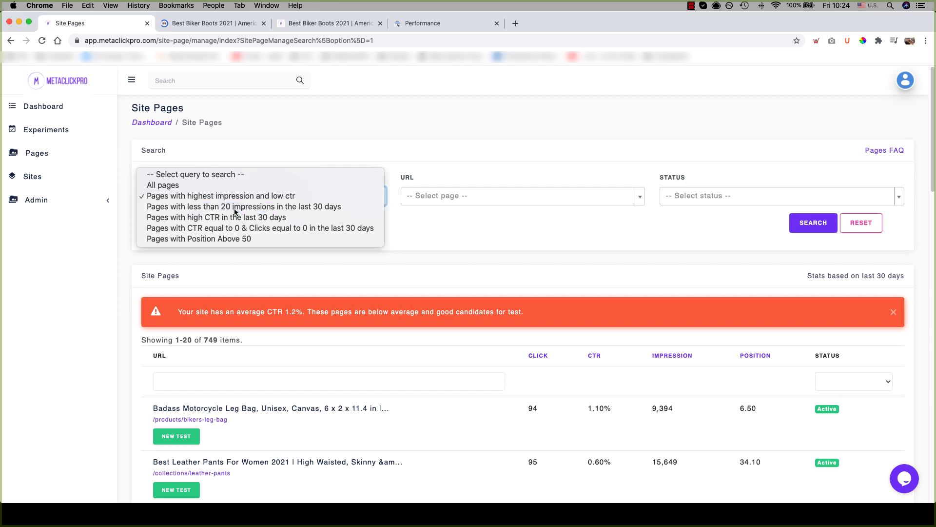
left_click(807, 218)
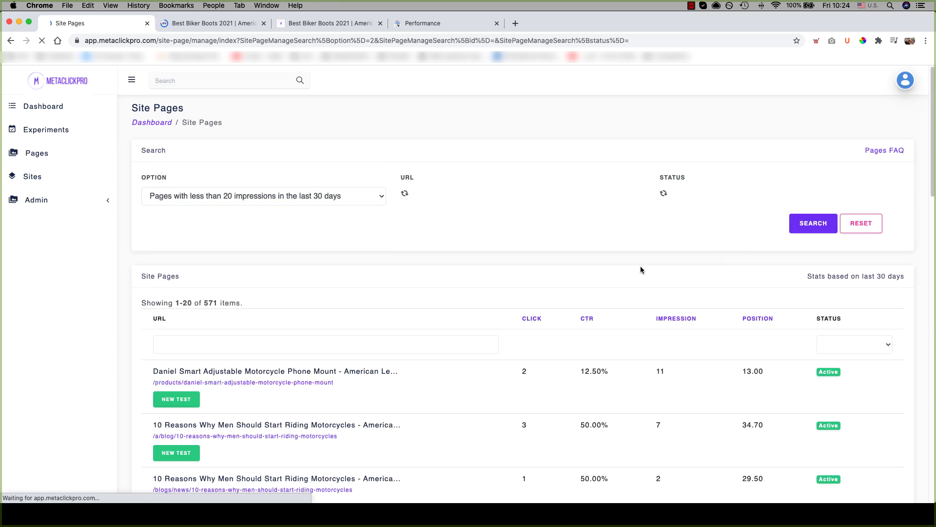
left_click_drag(203, 302, 219, 302)
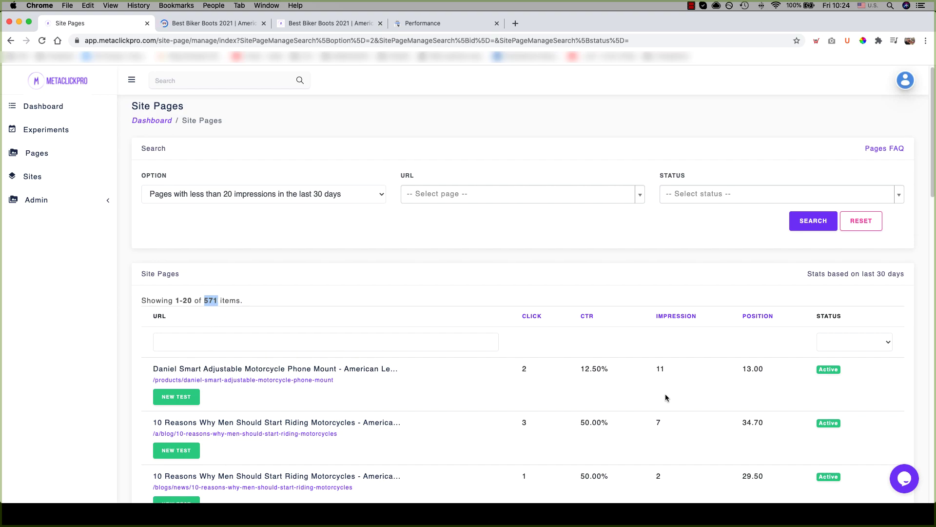
scroll(664, 396, "down", 1)
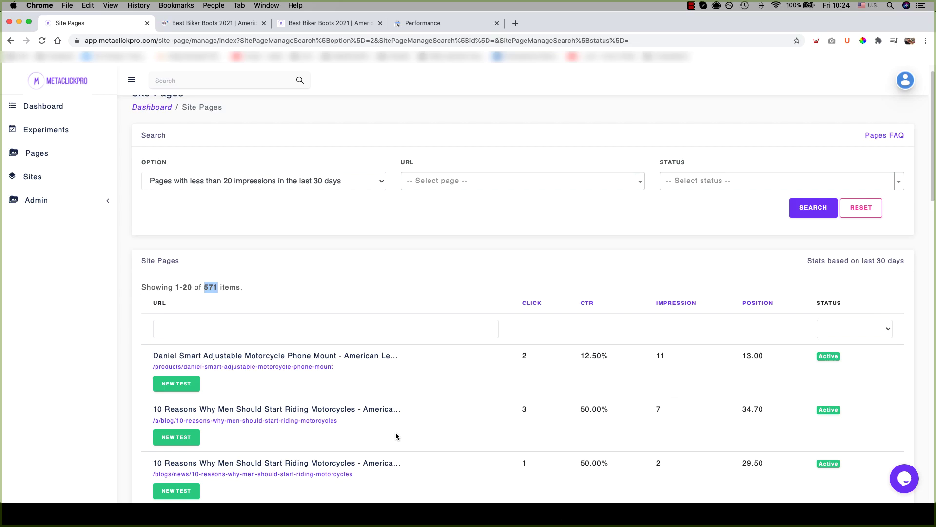
scroll(428, 432, "down", 6)
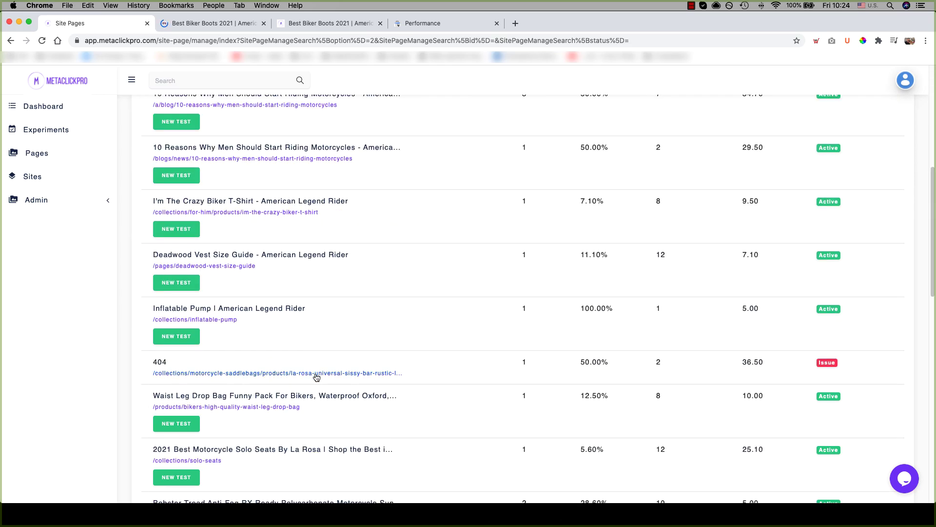
scroll(499, 451, "up", 6)
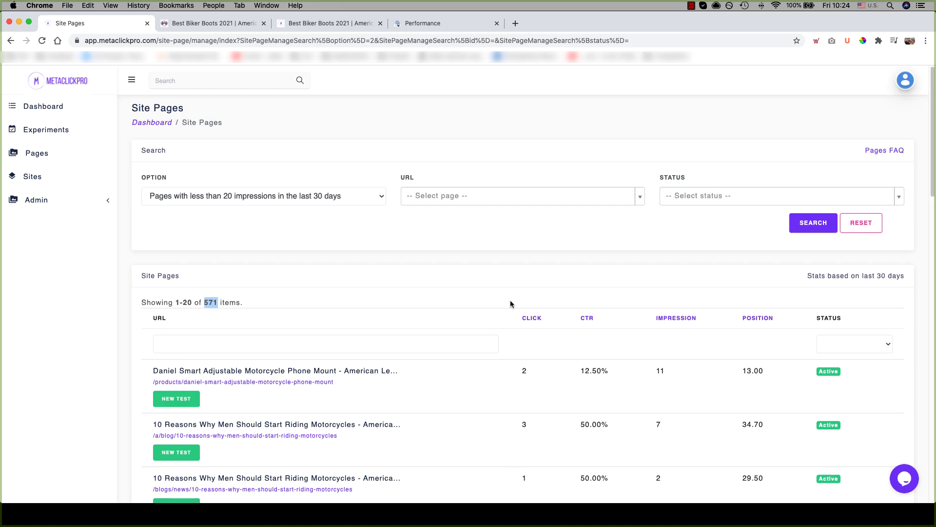
- Search the site pages for those with high CTR in the last 30 days and review the results
left_click(248, 196)
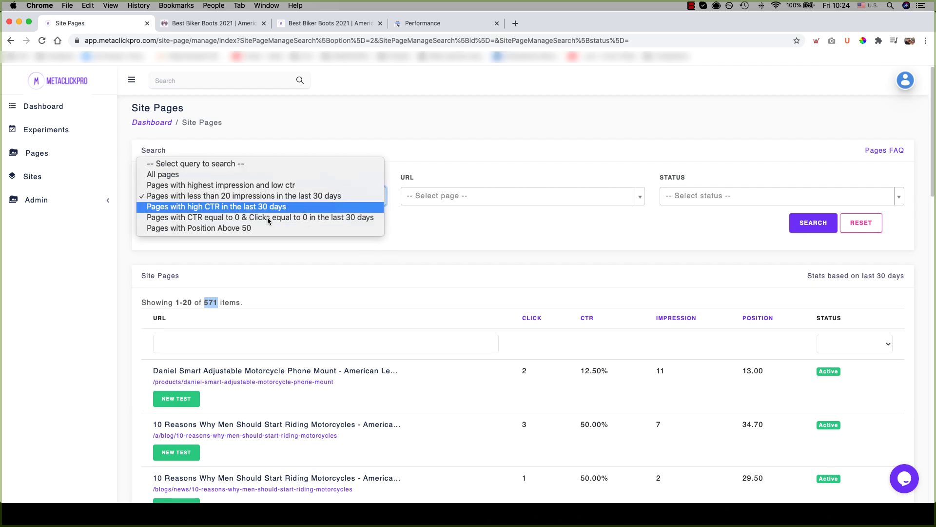
left_click(249, 207)
left_click(824, 231)
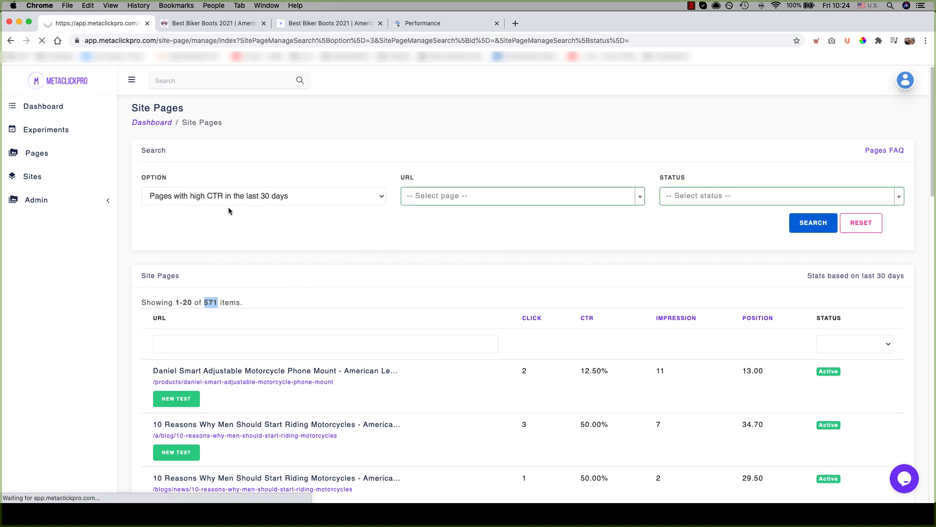
scroll(482, 407, "down", 3)
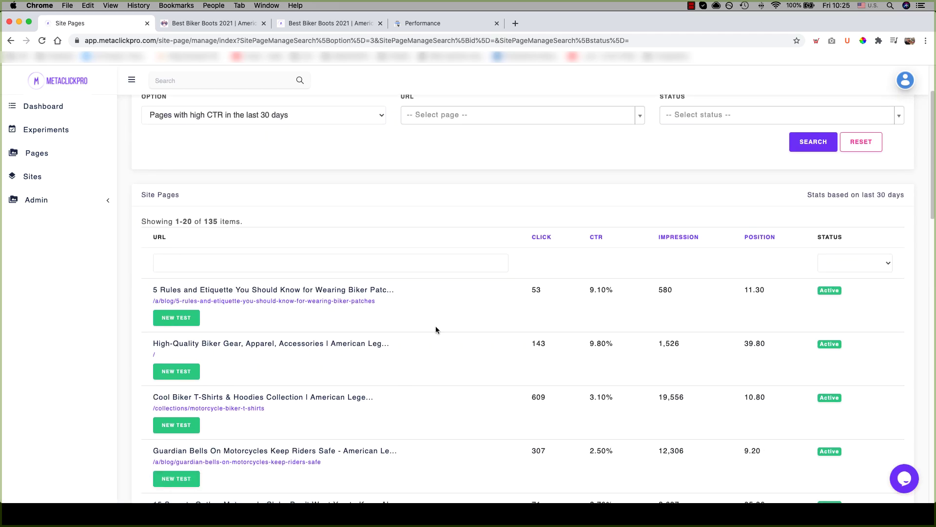
double_click(205, 222)
scroll(384, 411, "down", 5)
scroll(381, 411, "up", 6)
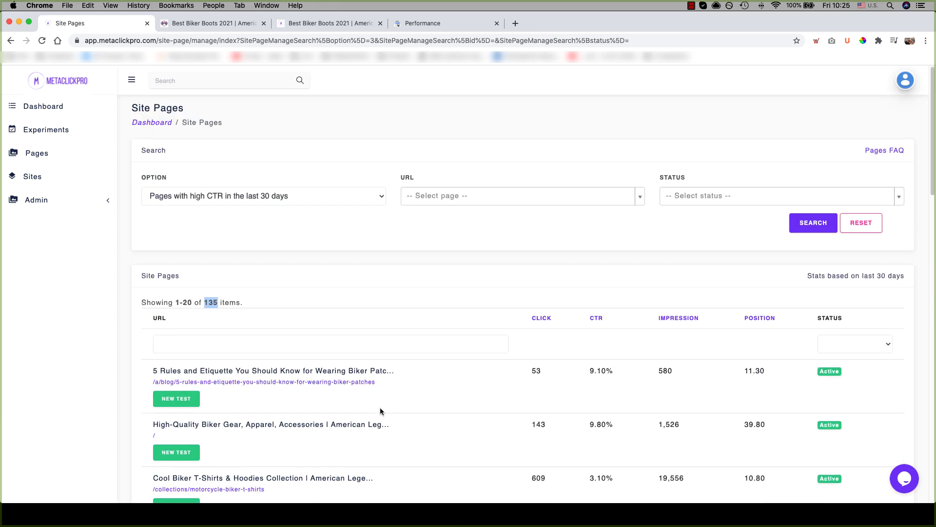
- Search for pages with CTR and clicks equal to 0 in the last 30 days, sort by highest impressions, and examine the top entry
left_click(283, 196)
left_click(282, 207)
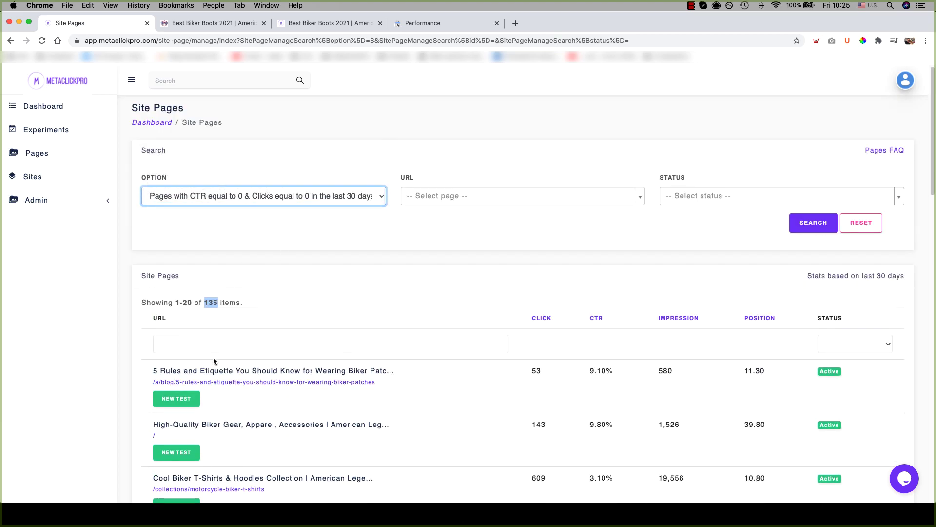
left_click(806, 225)
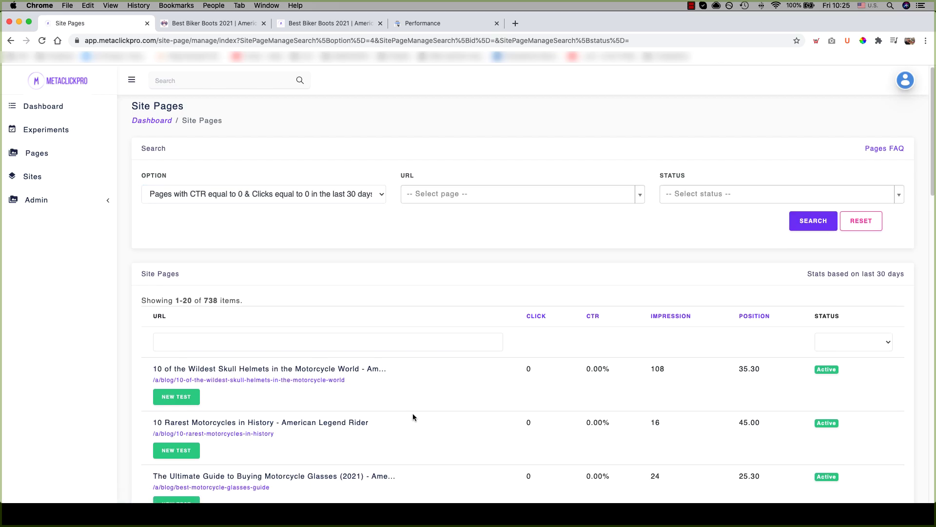
scroll(413, 413, "down", 1)
left_click(671, 268)
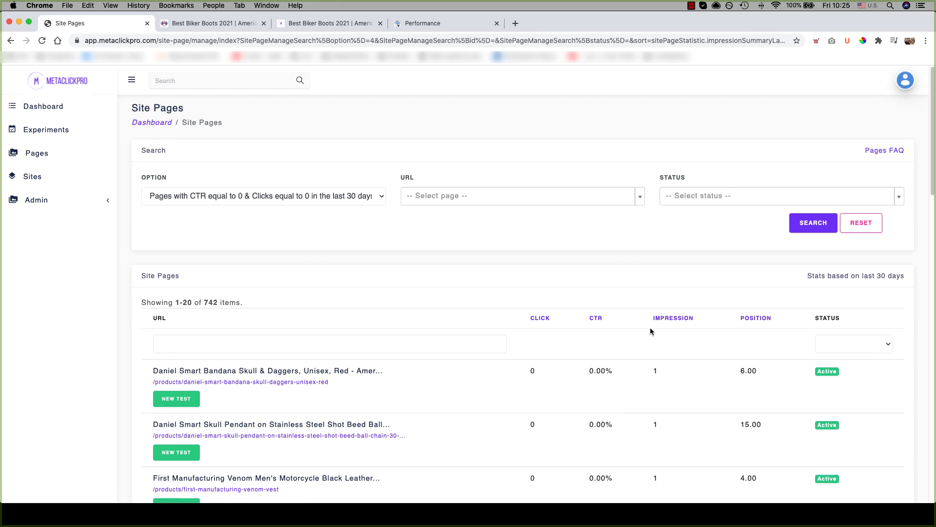
scroll(631, 322, "down", 3)
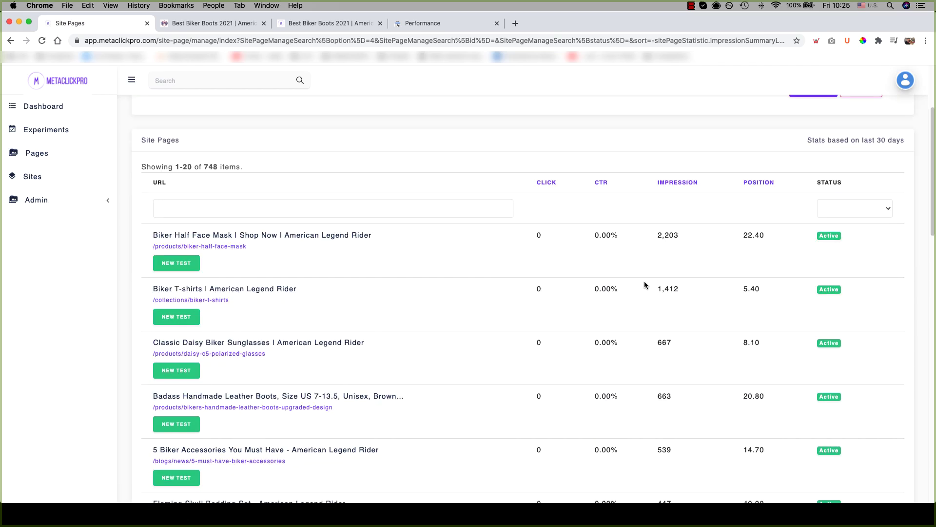
left_click_drag(658, 235, 683, 237)
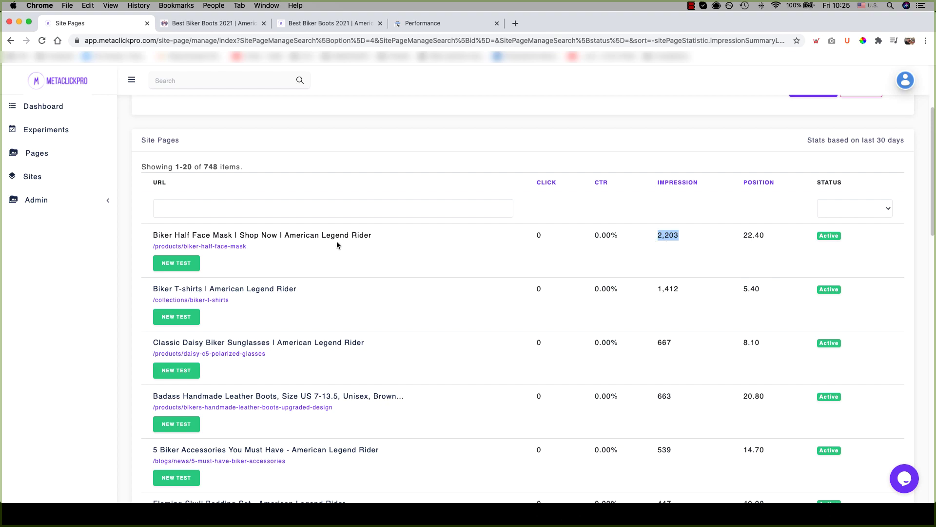
left_click_drag(850, 141, 911, 142)
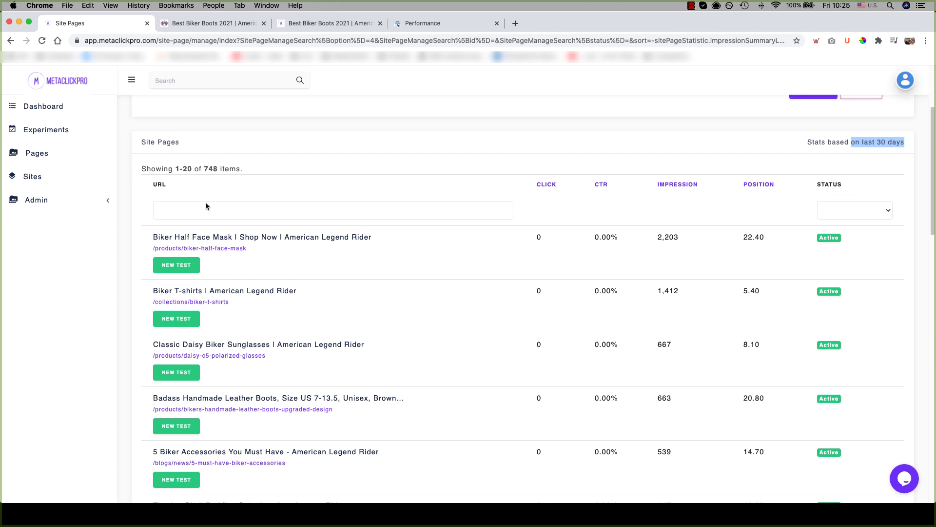
- Search for pages with Position Above 50, sort them by highest impressions, and check the biker boots page's position
scroll(215, 195, "up", 3)
left_click(222, 151)
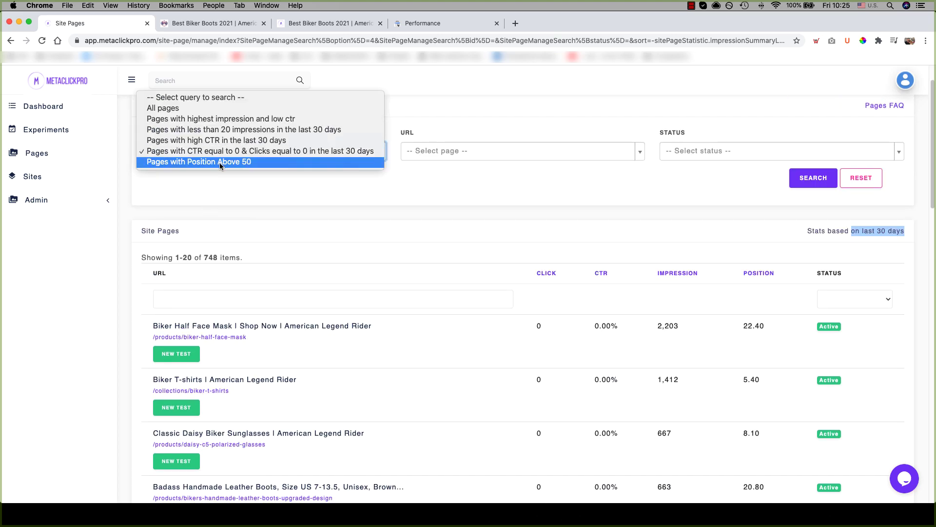
left_click(220, 162)
left_click(822, 183)
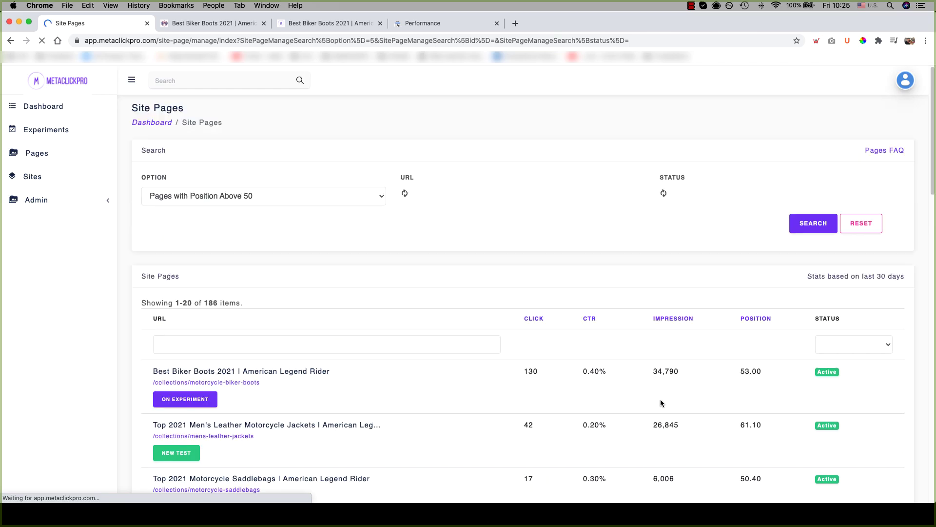
scroll(660, 399, "down", 1)
scroll(660, 399, "down", 5)
left_click(672, 135)
left_click(683, 322)
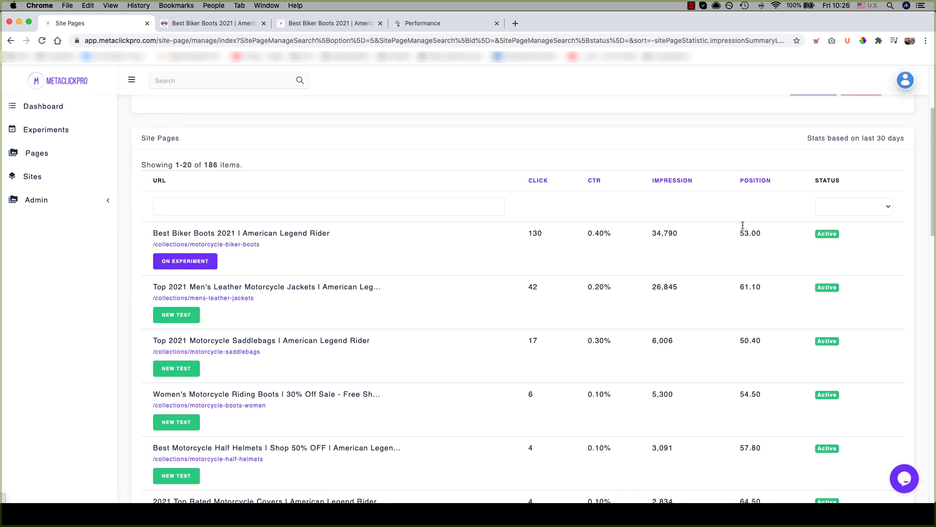
left_click_drag(740, 233, 750, 233)
scroll(348, 454, "down", 2)
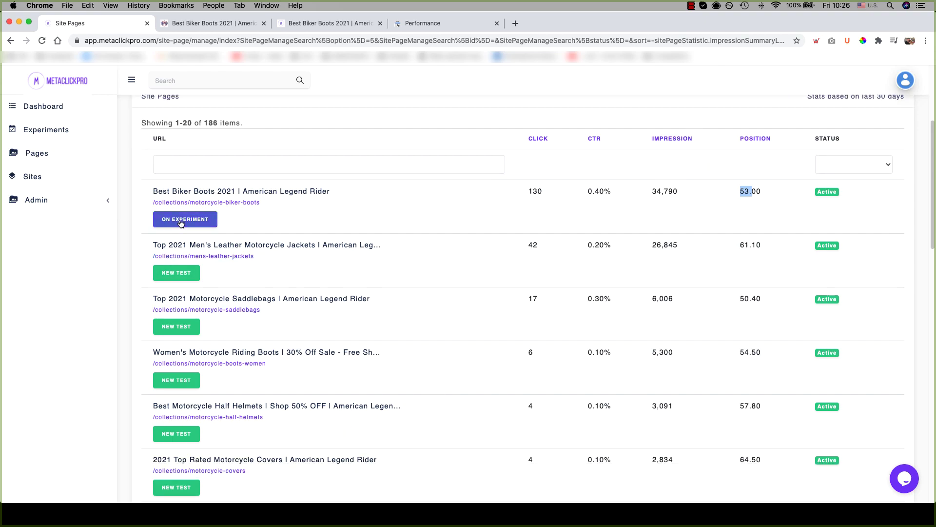
scroll(180, 223, "up", 4)
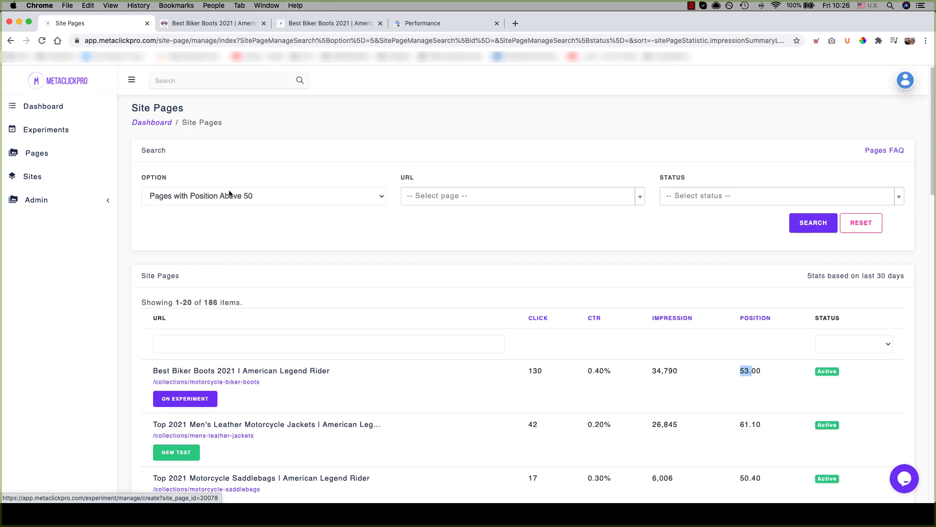
- Search for All pages and filter the list to those with the Issue status
left_click(230, 196)
left_click(217, 142)
left_click(808, 232)
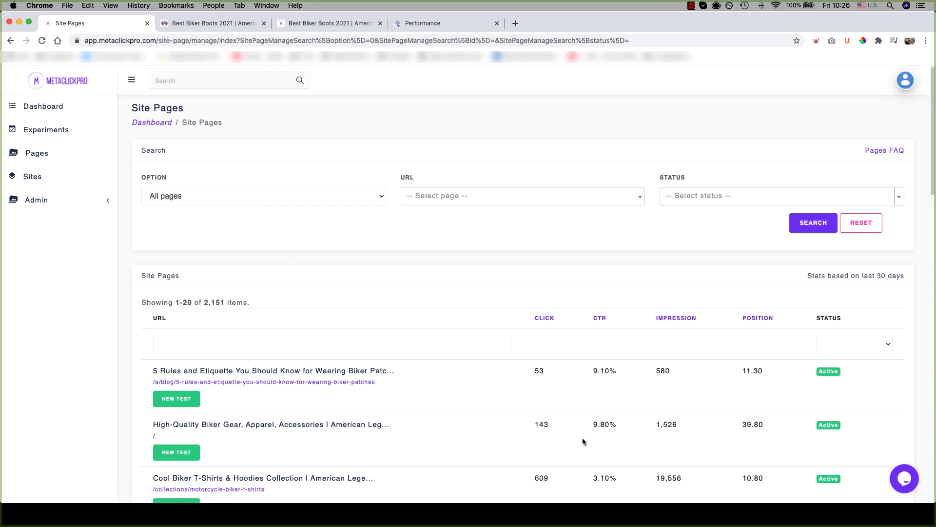
left_click(888, 344)
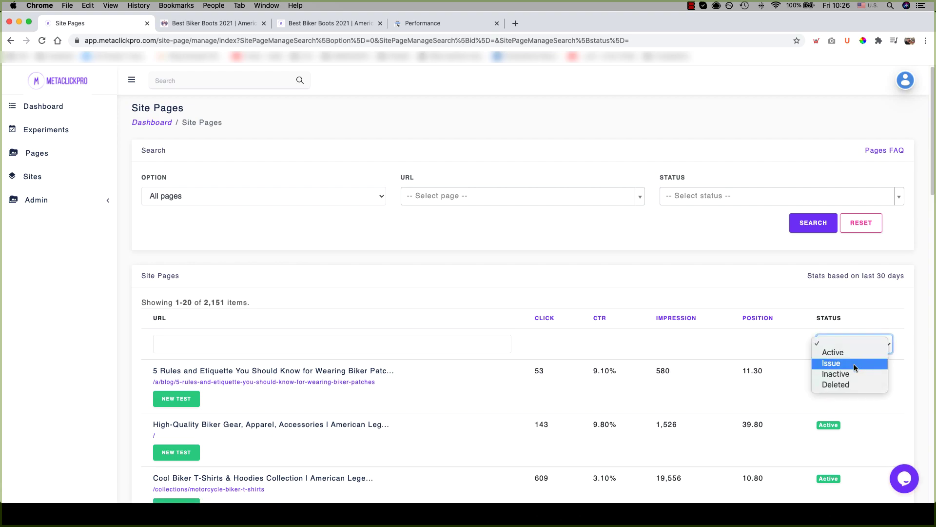
left_click(854, 366)
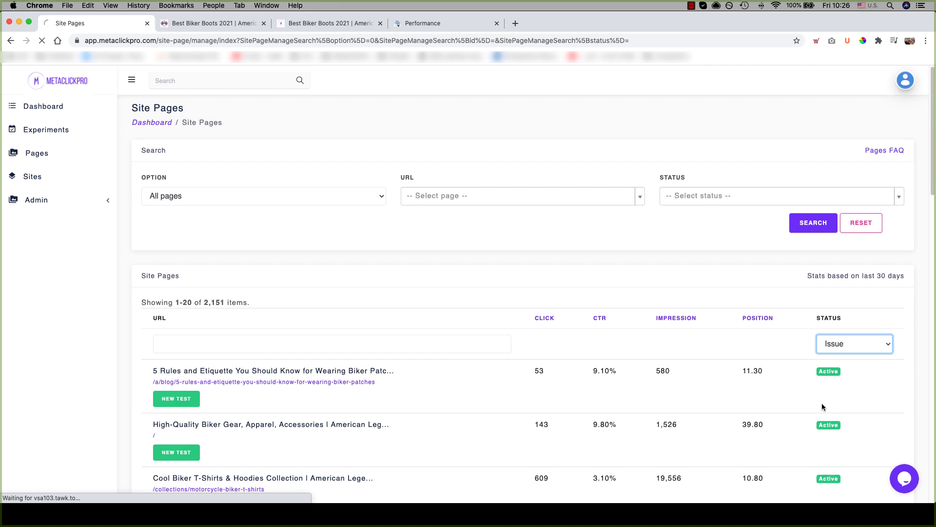
scroll(822, 405, "down", 5)
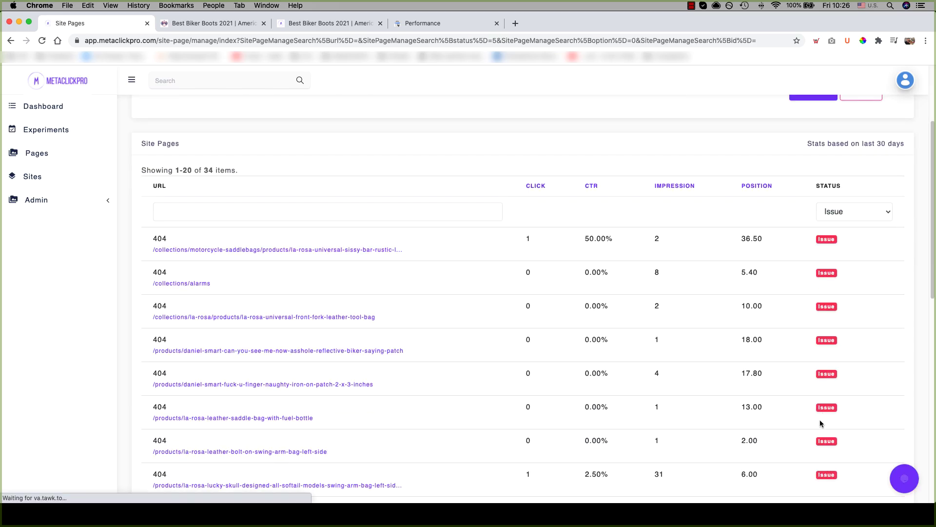
- Sort the Issue pages by highest impressions and look through the top entries
left_click(682, 188)
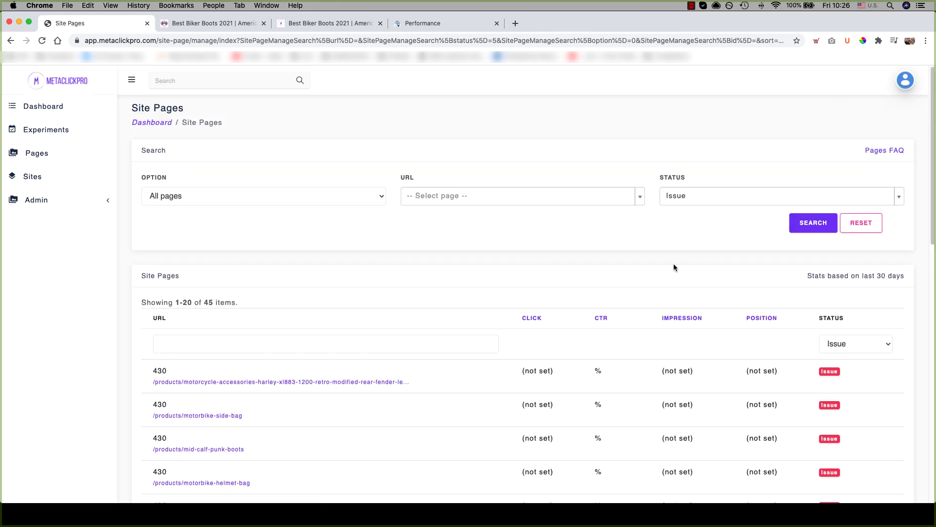
scroll(657, 350, "down", 2)
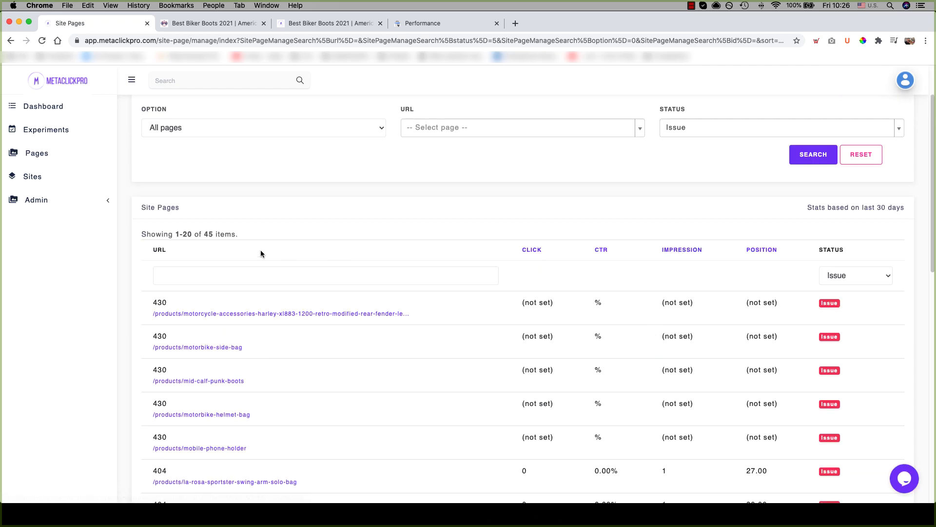
left_click(690, 256)
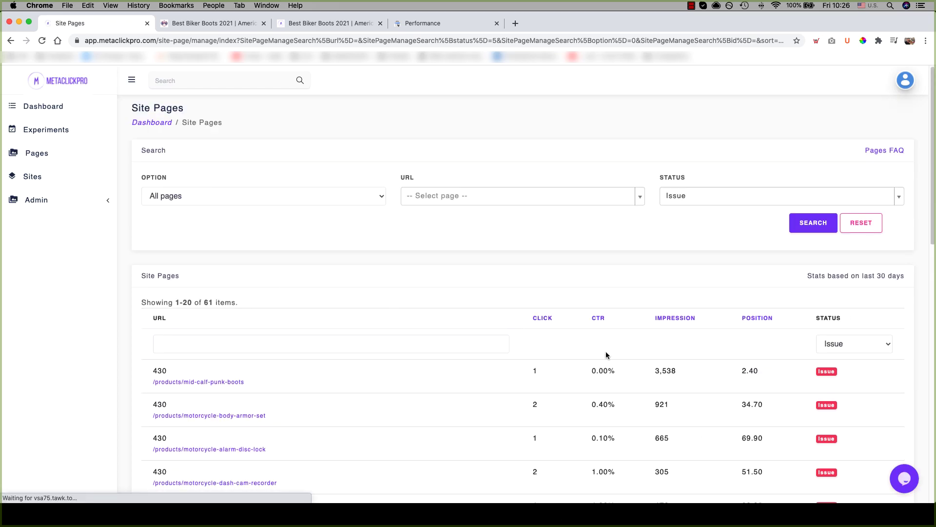
scroll(606, 352, "down", 2)
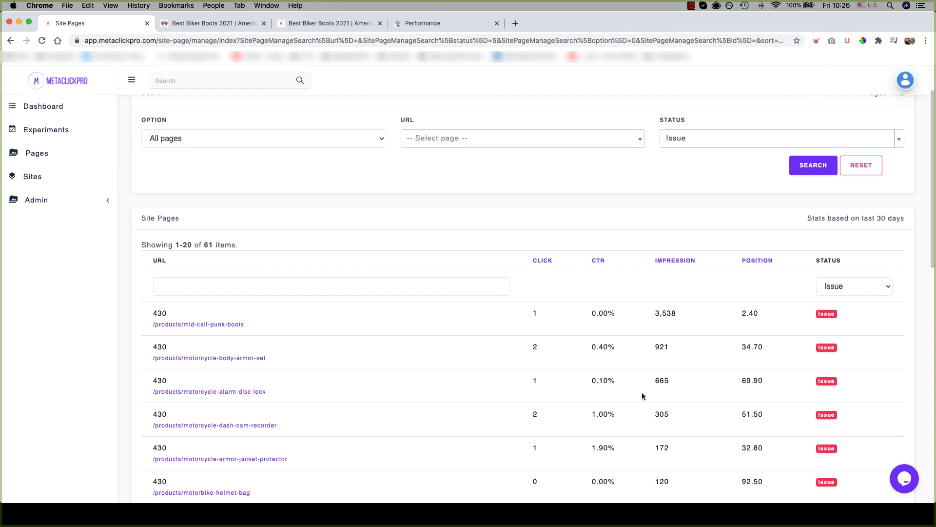
scroll(641, 395, "down", 1)
scroll(640, 395, "down", 3)
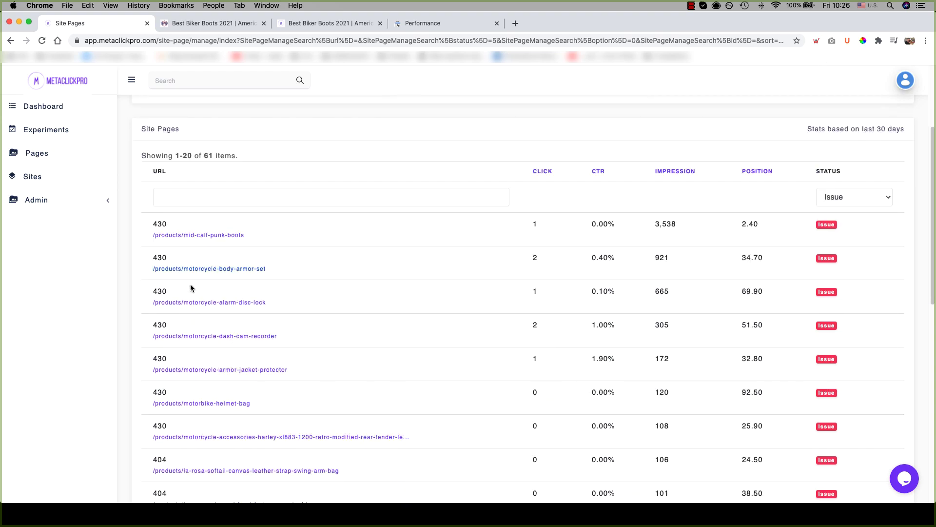
- Open the motorcycle-alarm-disc-lock product page from the Issue list, look it over, and return to Site Pages
left_click(243, 303)
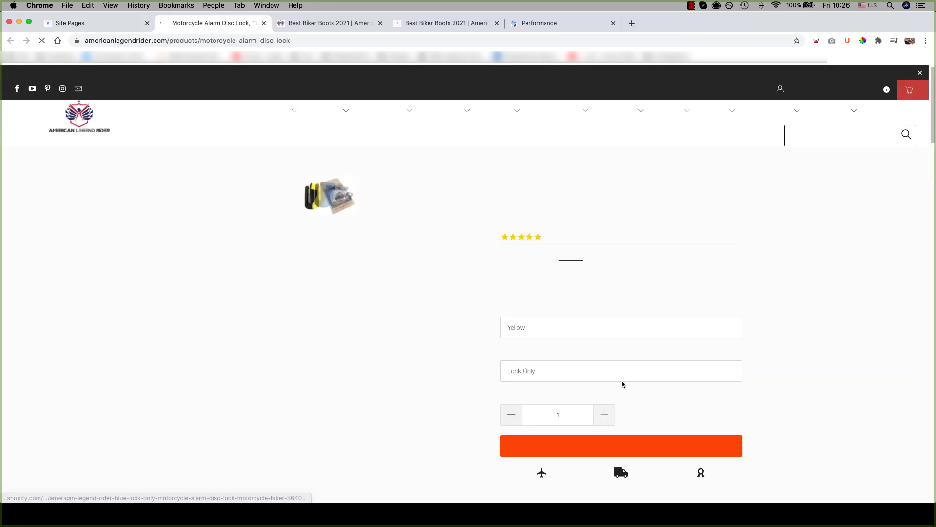
left_click(127, 26)
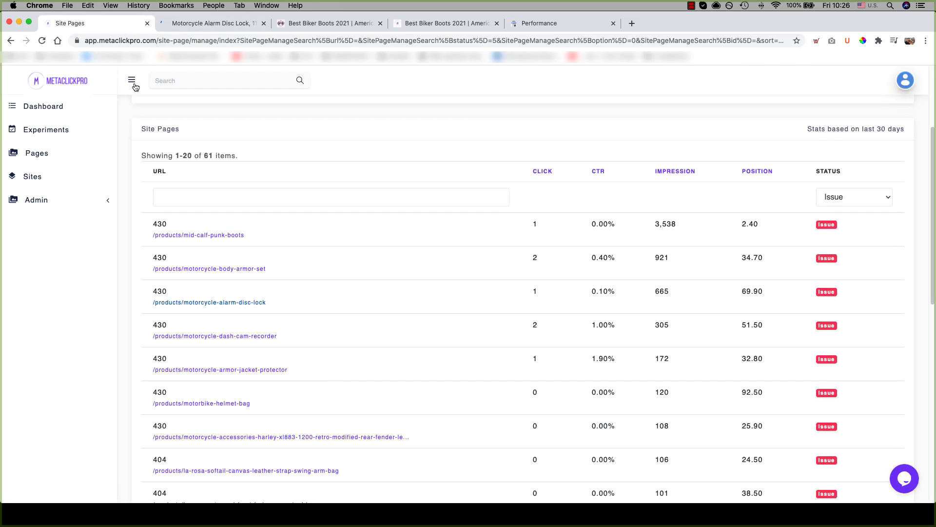
left_click(212, 26)
scroll(559, 350, "down", 5)
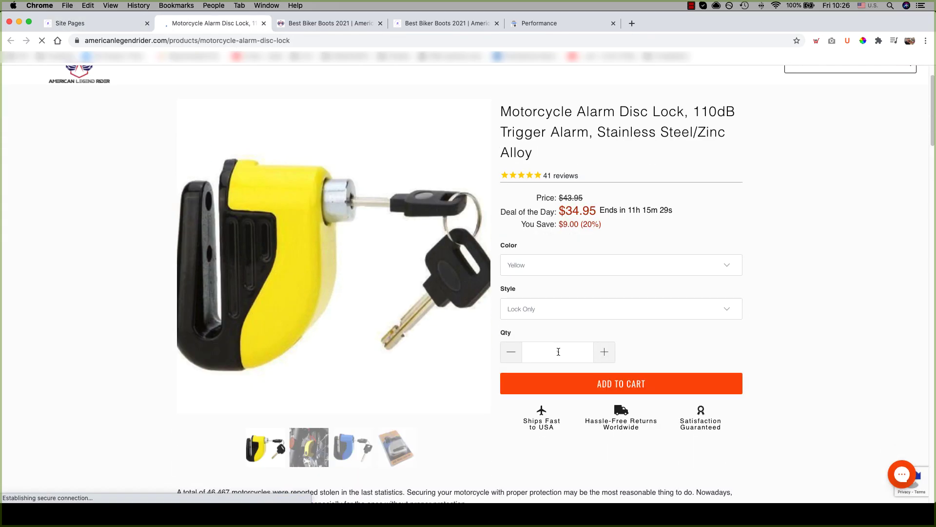
scroll(558, 351, "down", 20)
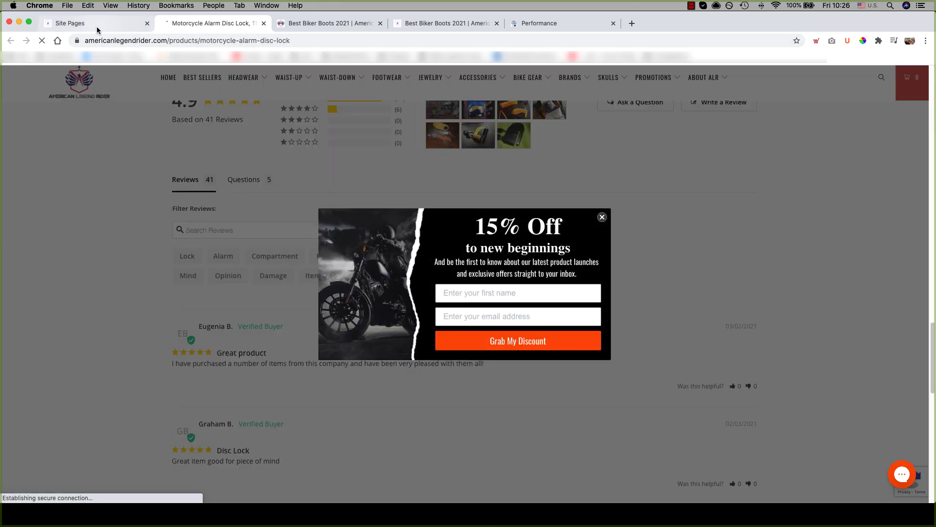
left_click(96, 24)
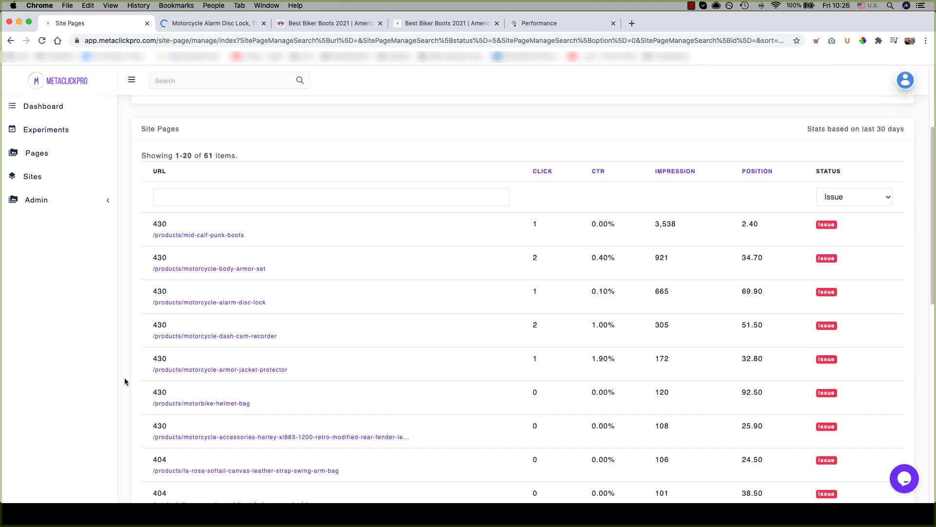
- Sort the Issue pages by lowest impressions, check the live-fast-die-young-sticker page on the live site, and return to the list
left_click(667, 176)
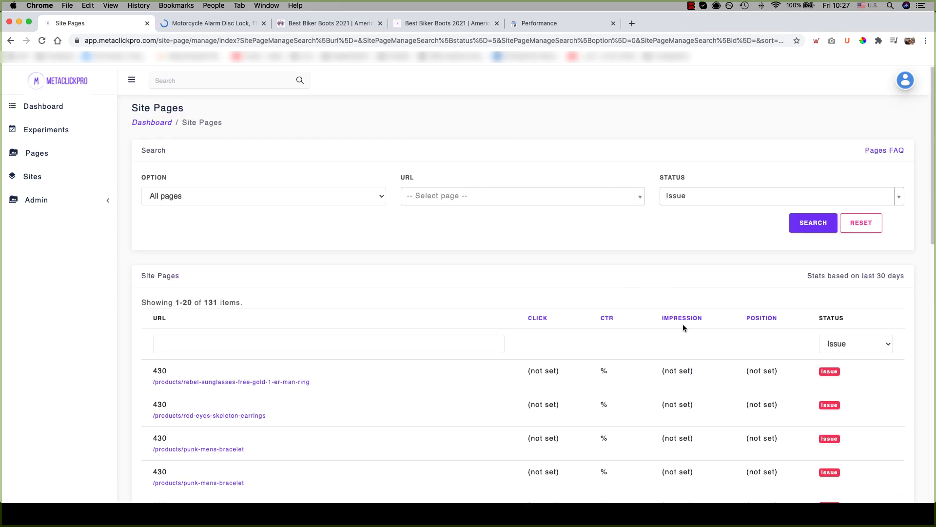
scroll(647, 390, "down", 10)
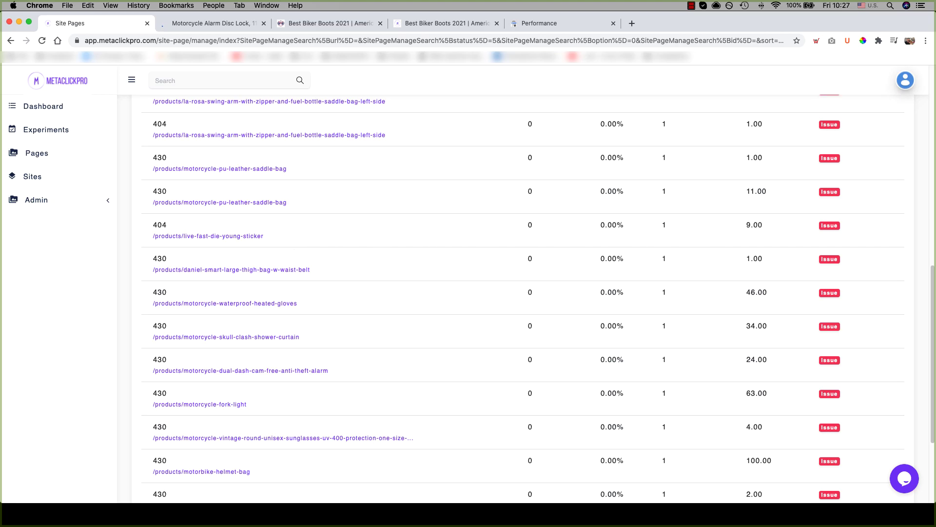
left_click(178, 237)
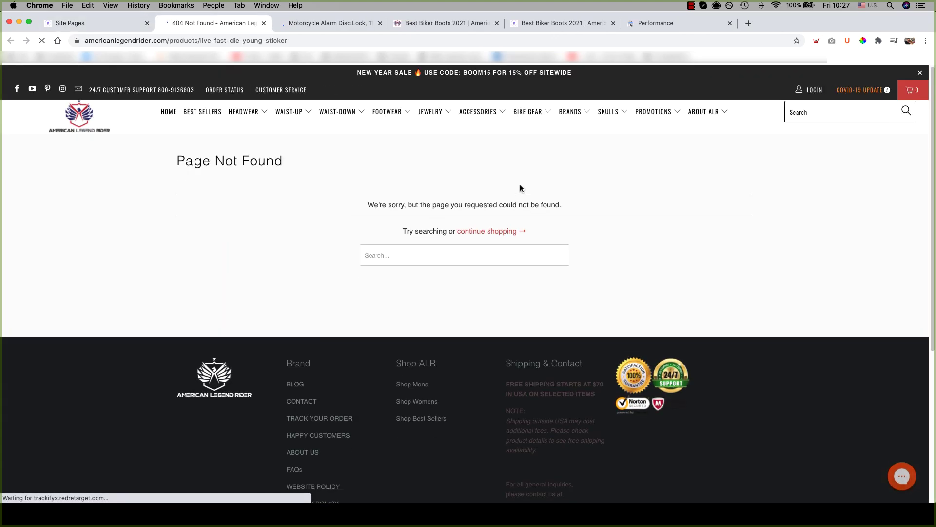
left_click(103, 29)
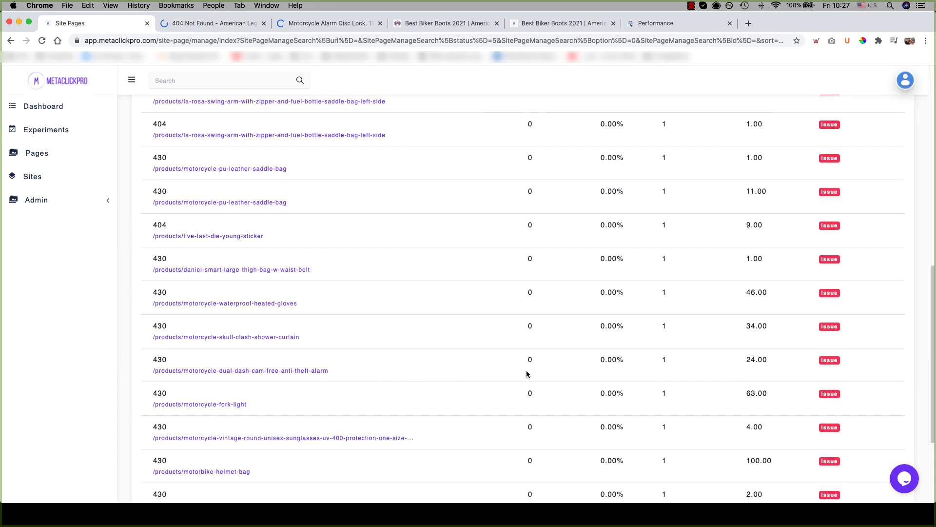
scroll(525, 373, "up", 10)
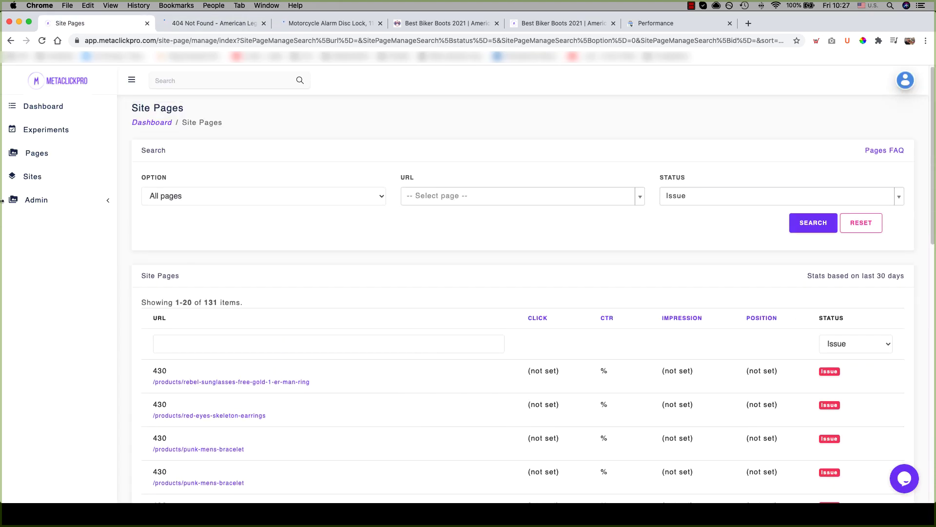
- Reload Site Pages without filters and search for Pages with highest impression and low ctr
left_click(43, 153)
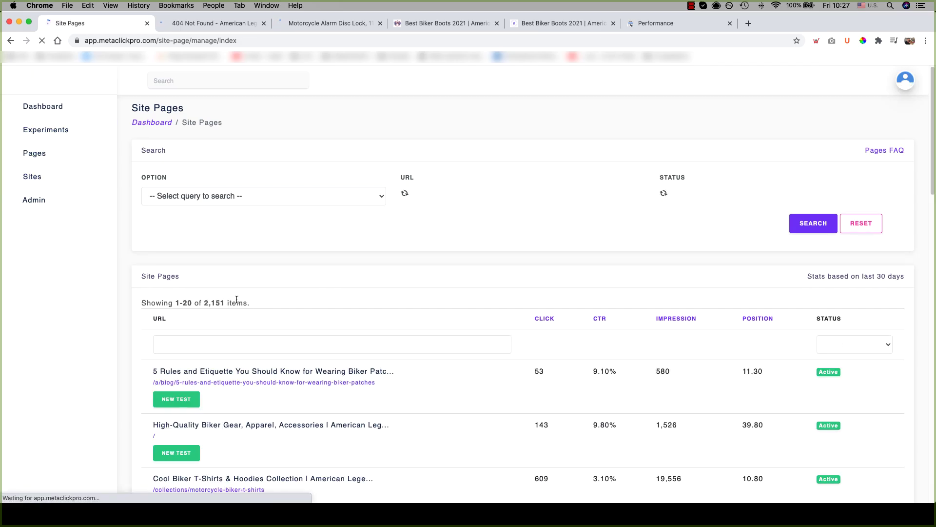
scroll(244, 398, "down", 3)
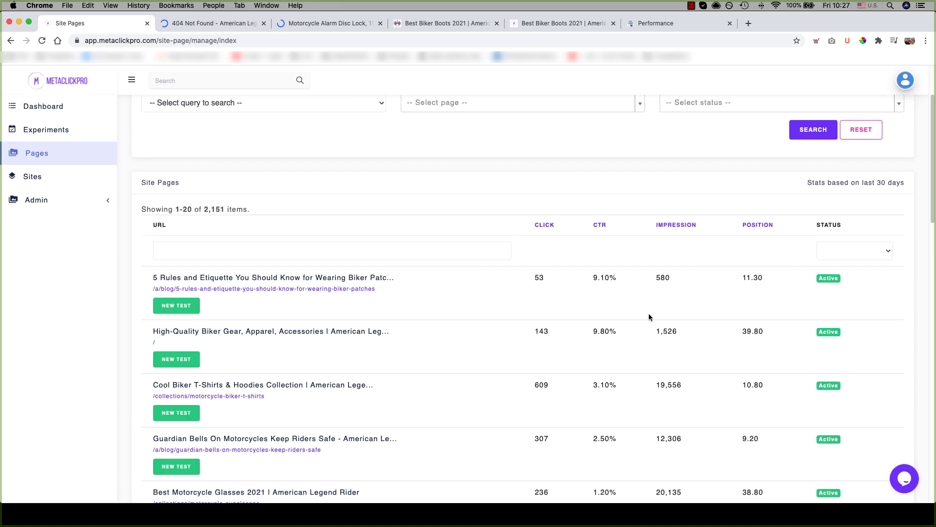
scroll(217, 196, "up", 3)
left_click(218, 192)
left_click(230, 211)
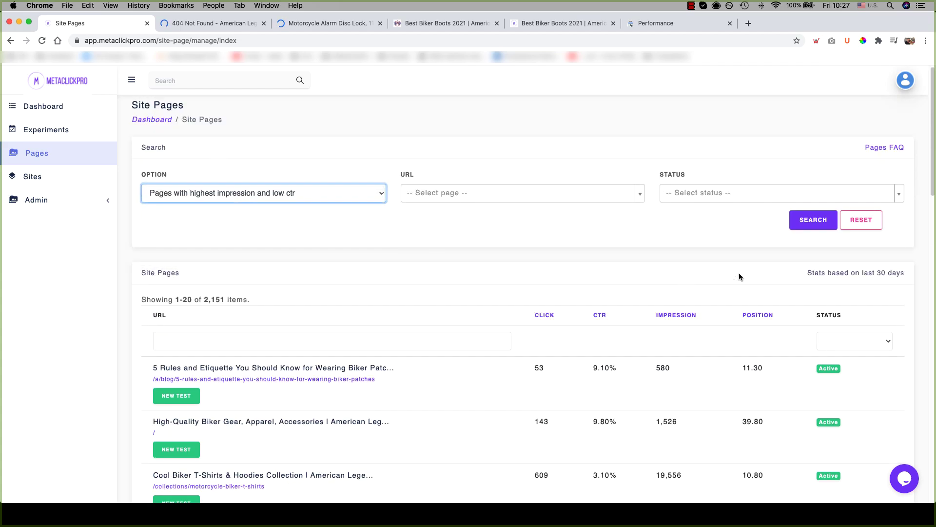
left_click(819, 219)
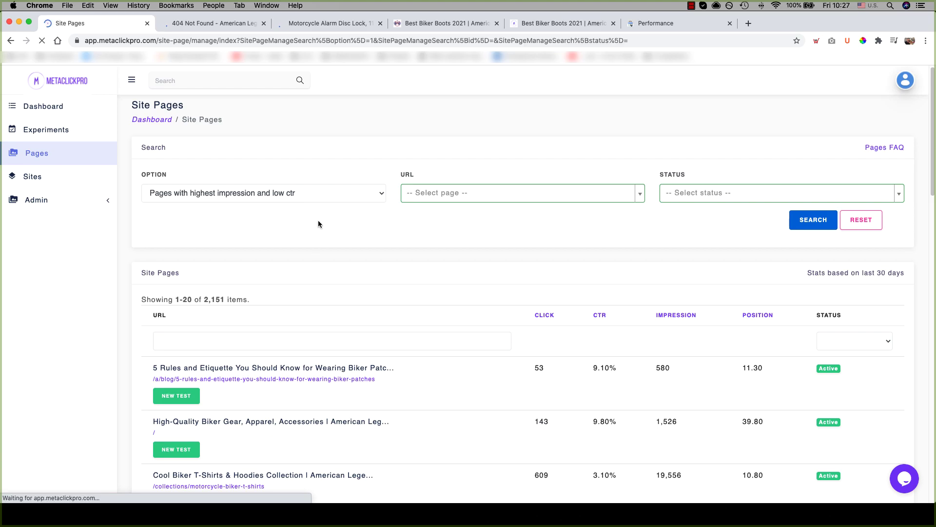
- Look over the low-CTR pages, check the site's Performance report in Google Search Console, and return to Site Pages
scroll(374, 377, "down", 3)
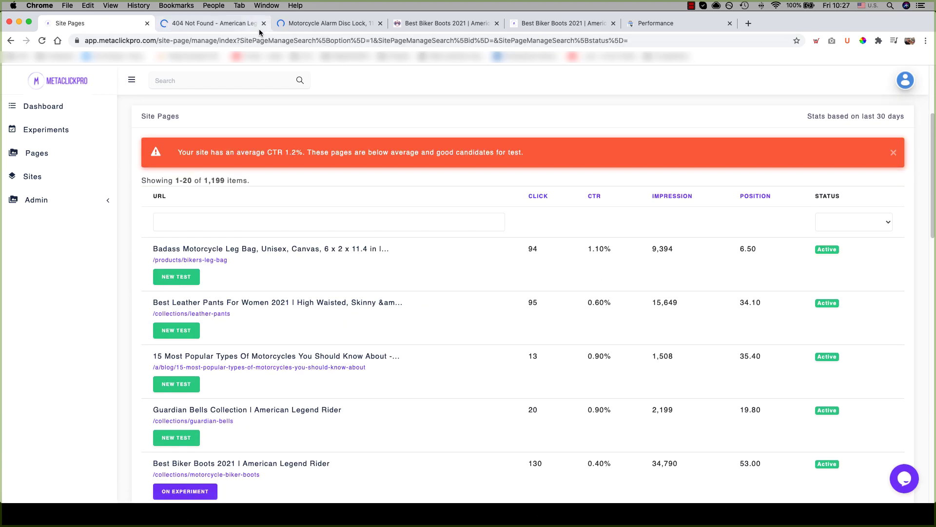
left_click_drag(656, 23, 190, 23)
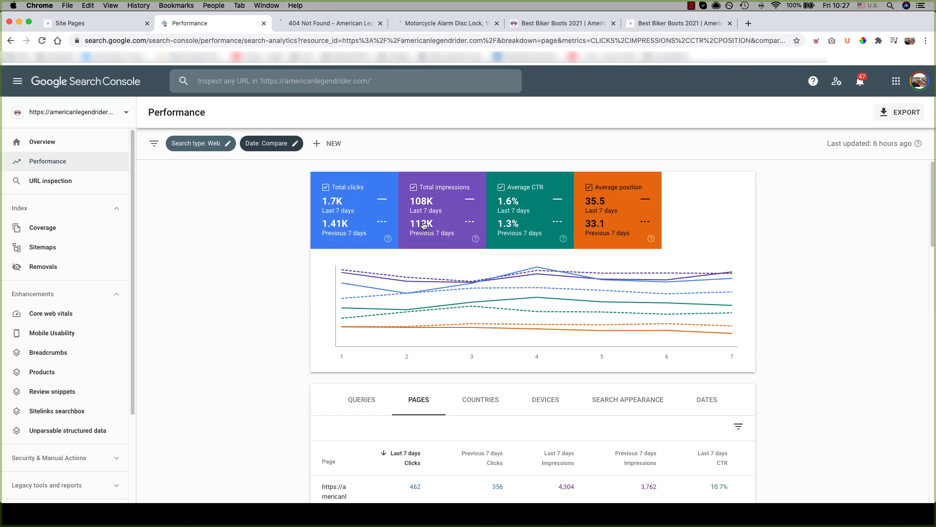
left_click(92, 22)
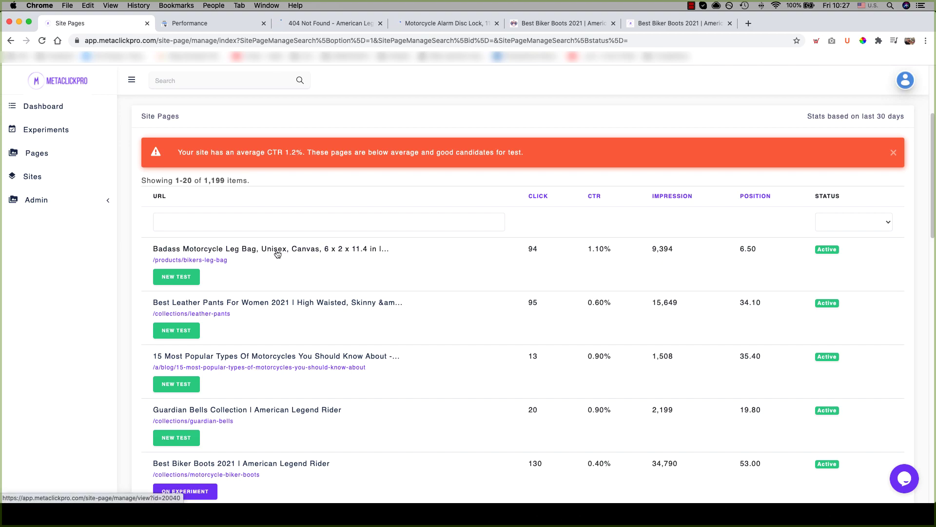
- Filter the low-CTR pages to URLs containing "collections" and sort them by highest impressions
left_click(669, 197)
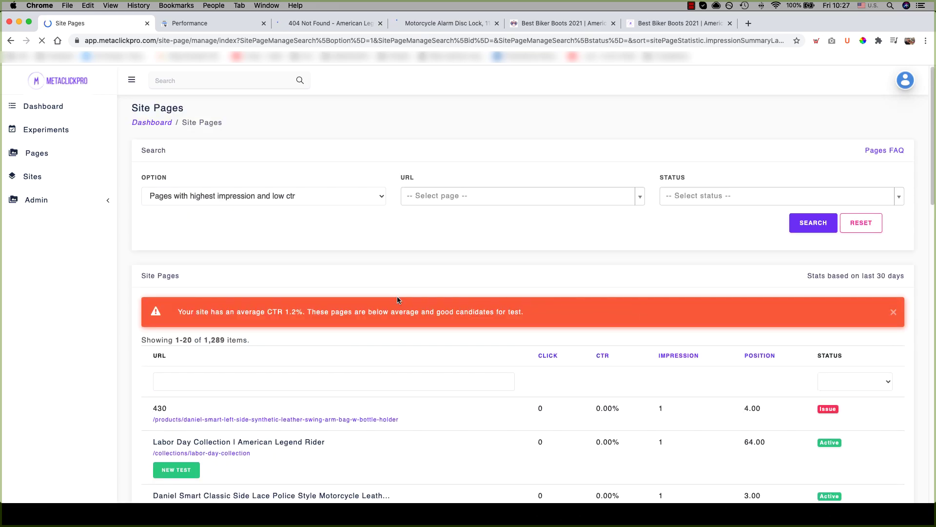
scroll(393, 312, "down", 2)
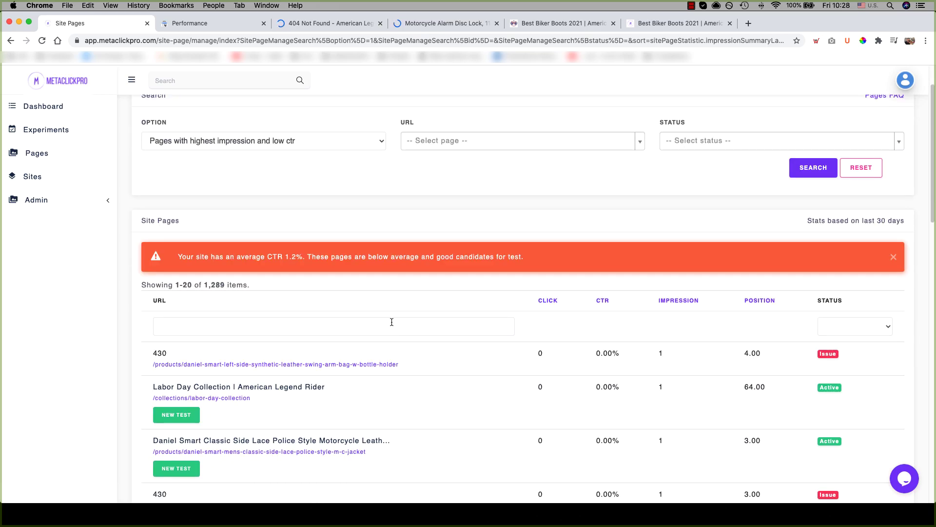
left_click(387, 328)
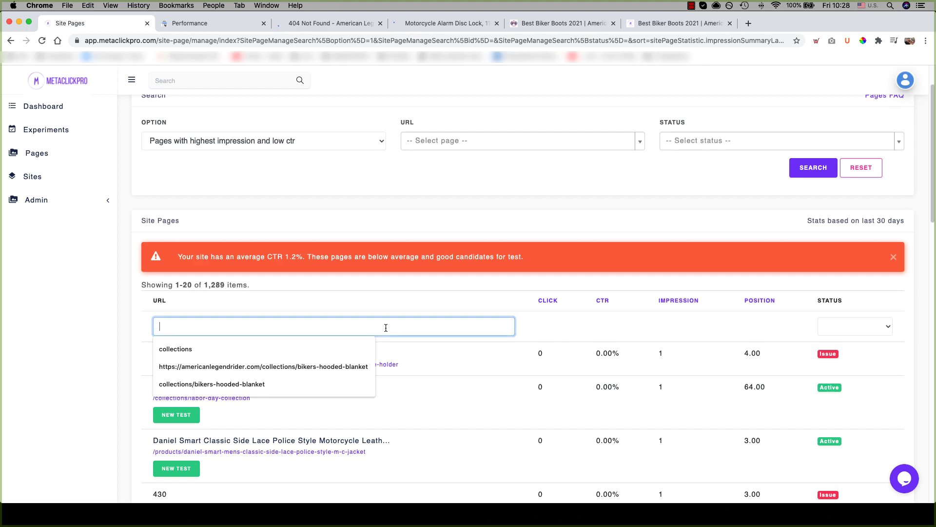
left_click(292, 349)
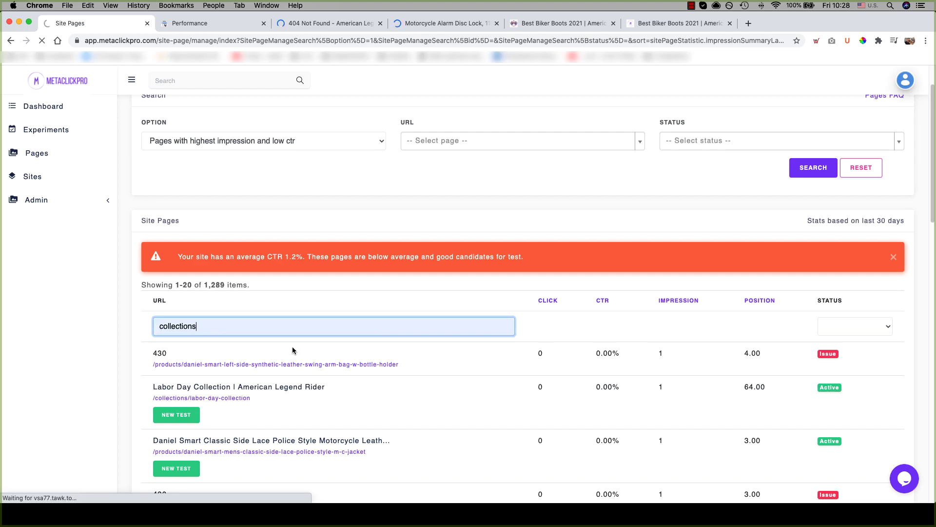
scroll(292, 349, "down", 5)
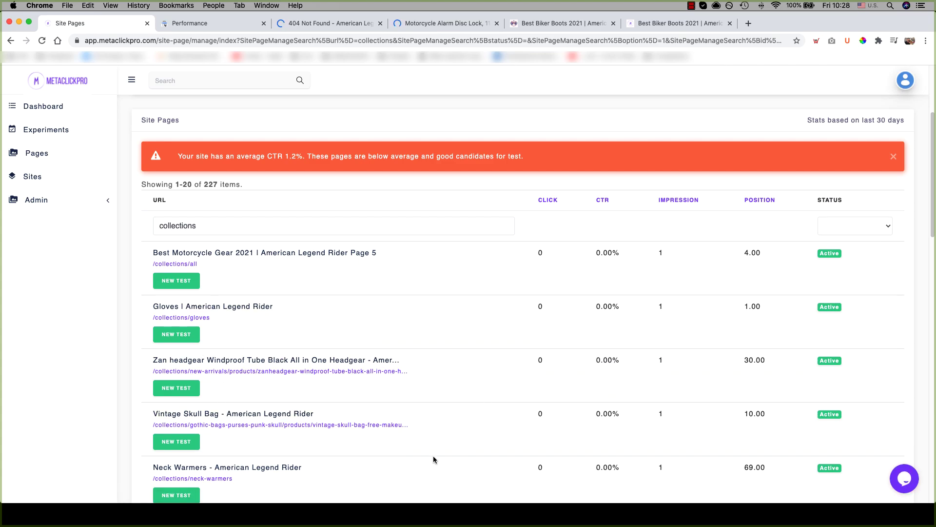
left_click(679, 201)
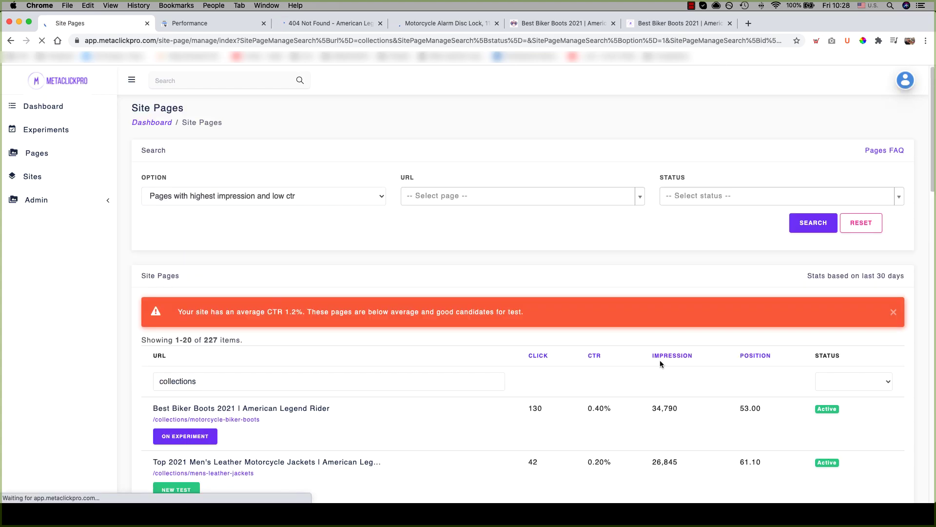
- Change the URL filter to "products" and open the details of the Badass Motorcycle Leg Bag page
scroll(400, 351, "down", 6)
left_click_drag(194, 186, 147, 186)
type("produc")
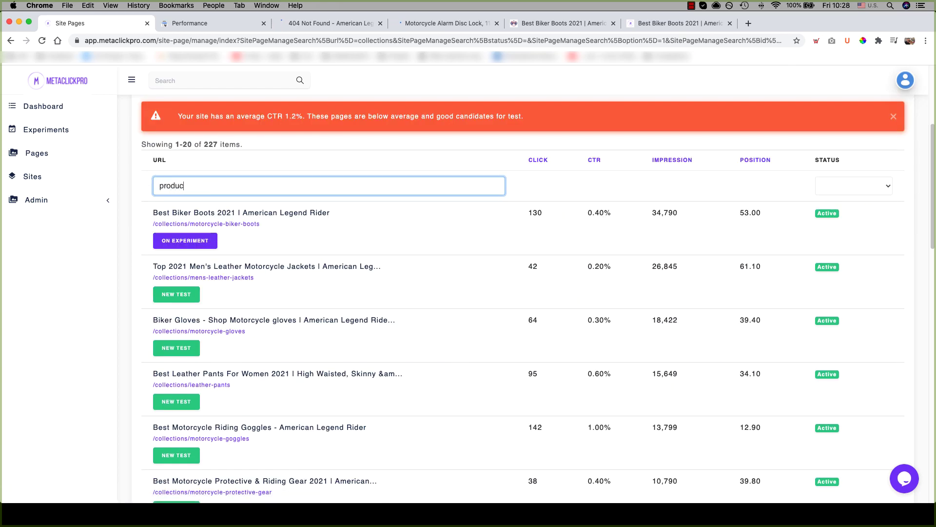
key("Return")
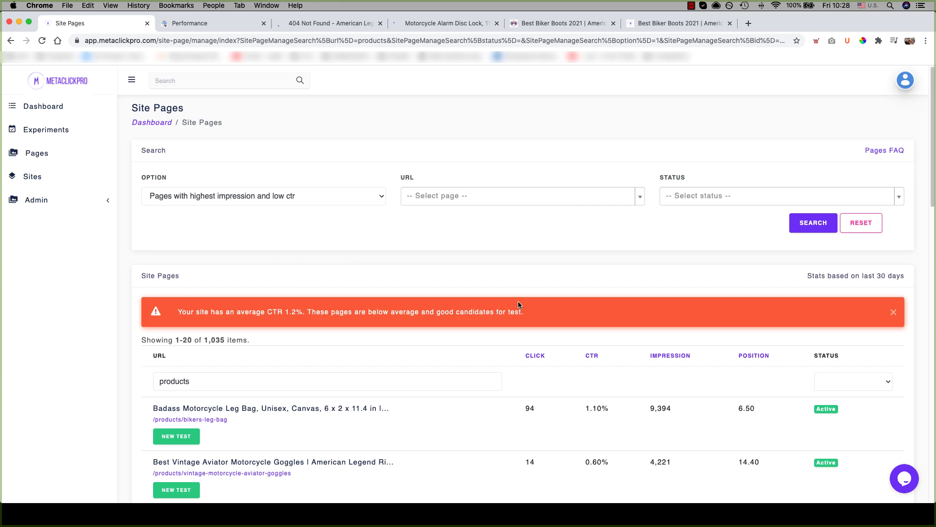
scroll(523, 307, "down", 4)
left_click(330, 316)
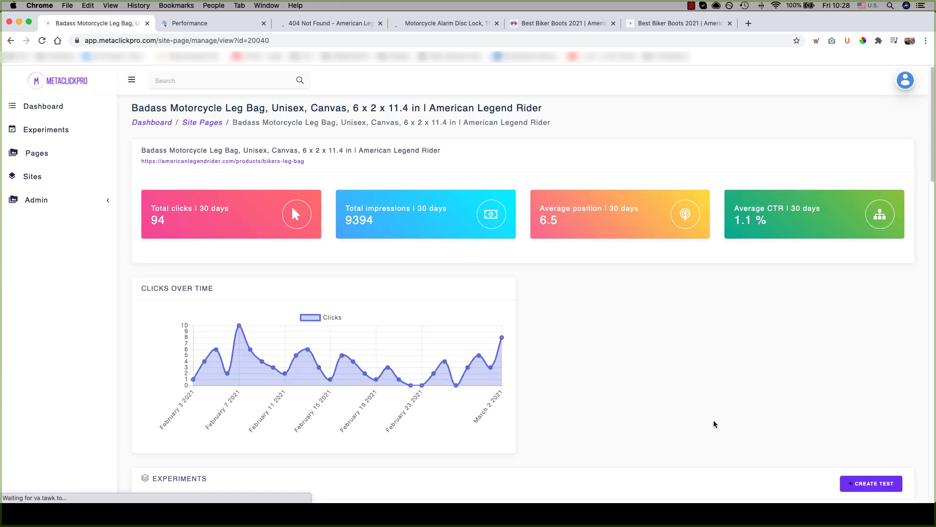
- Examine the leg bag page's 30-day metrics, clicks-over-time chart, experiment results, title and description, and daily stats
scroll(712, 419, "down", 6)
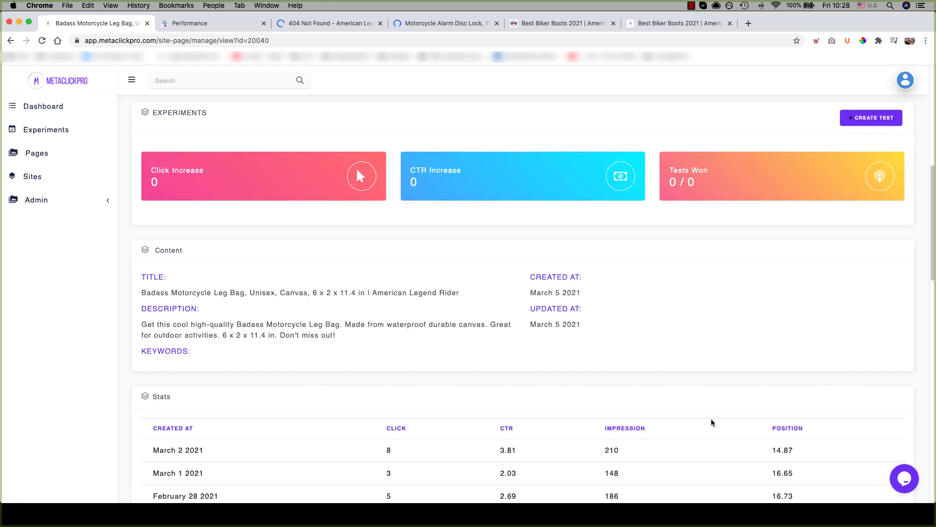
scroll(711, 404, "up", 4)
scroll(711, 406, "up", 4)
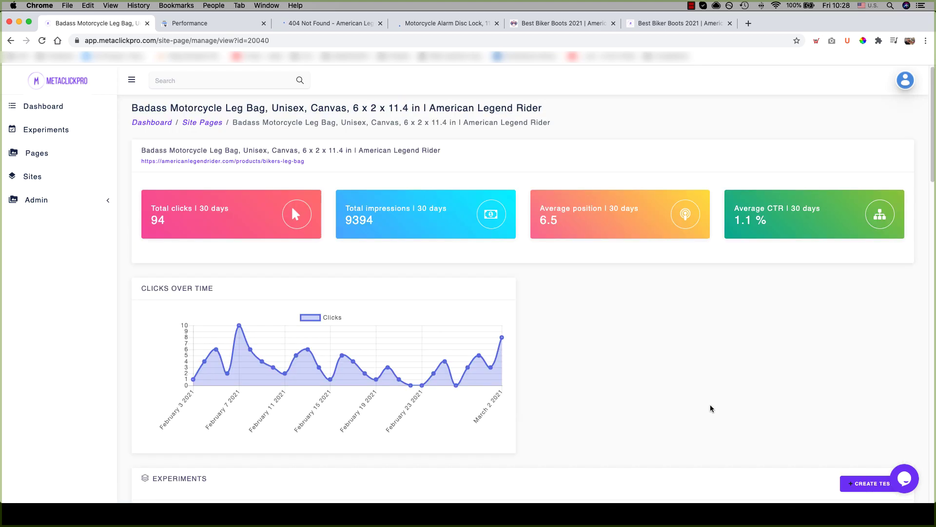
scroll(710, 407, "down", 7)
scroll(367, 347, "up", 7)
scroll(500, 380, "down", 1)
scroll(500, 382, "down", 8)
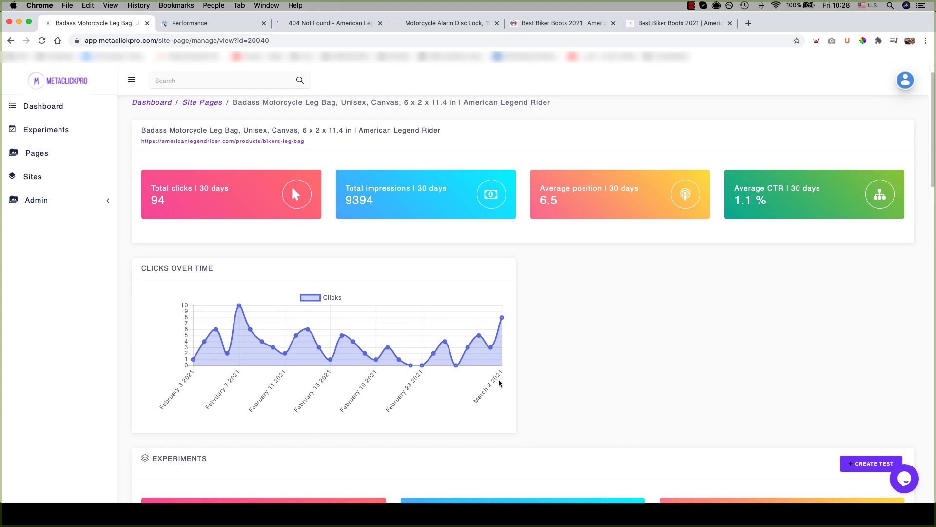
left_click_drag(171, 252, 235, 252)
left_click_drag(192, 282, 389, 290)
left_click(385, 283)
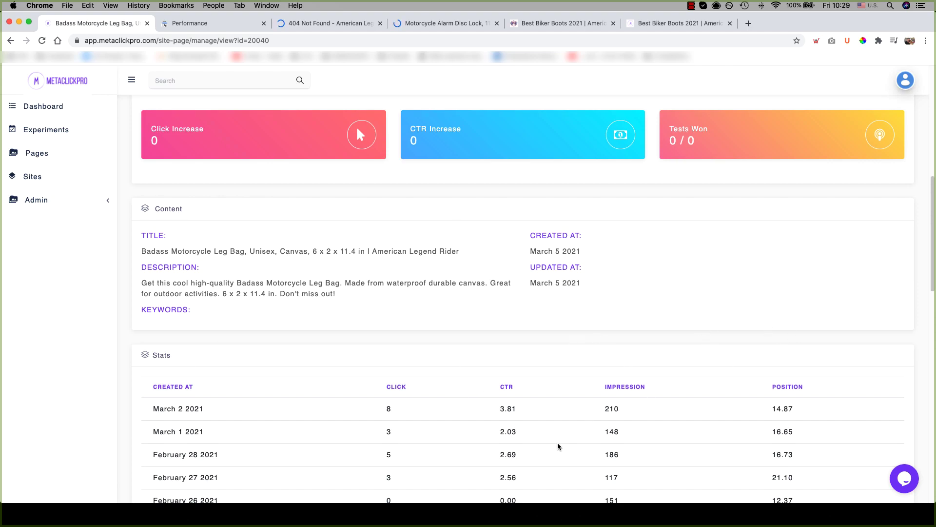
scroll(557, 446, "up", 5)
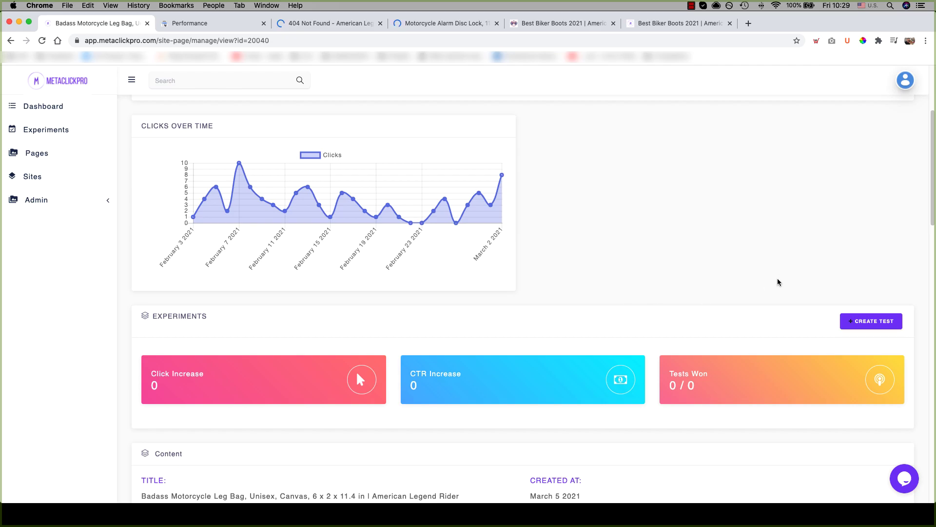
scroll(711, 335, "up", 3)
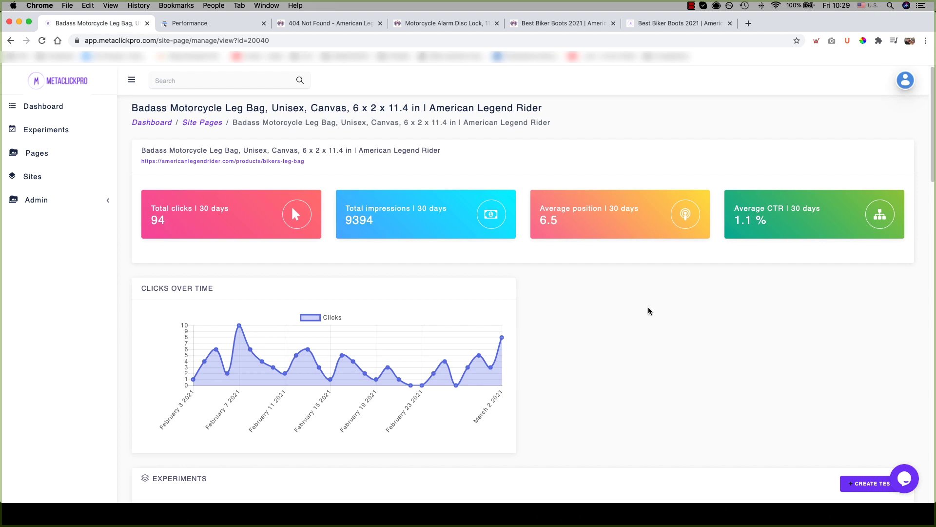
- Open the Experiments section
left_click(43, 129)
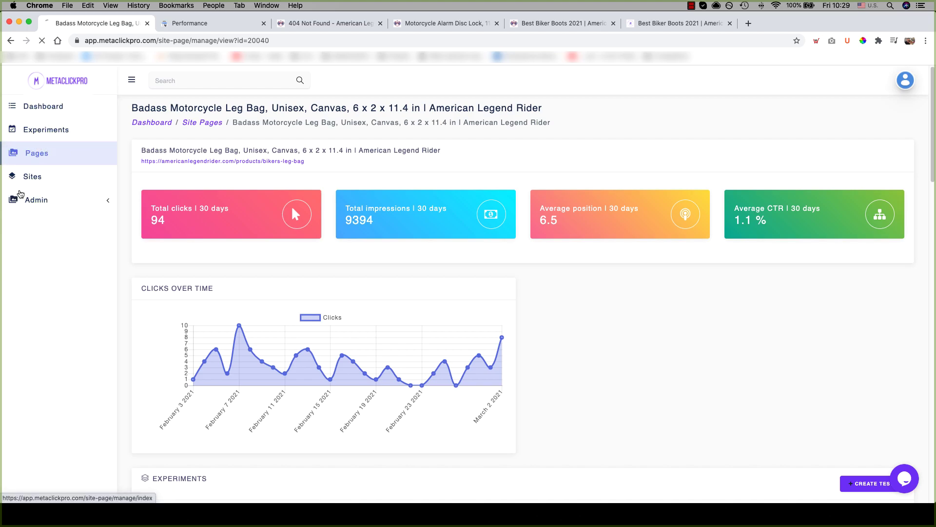